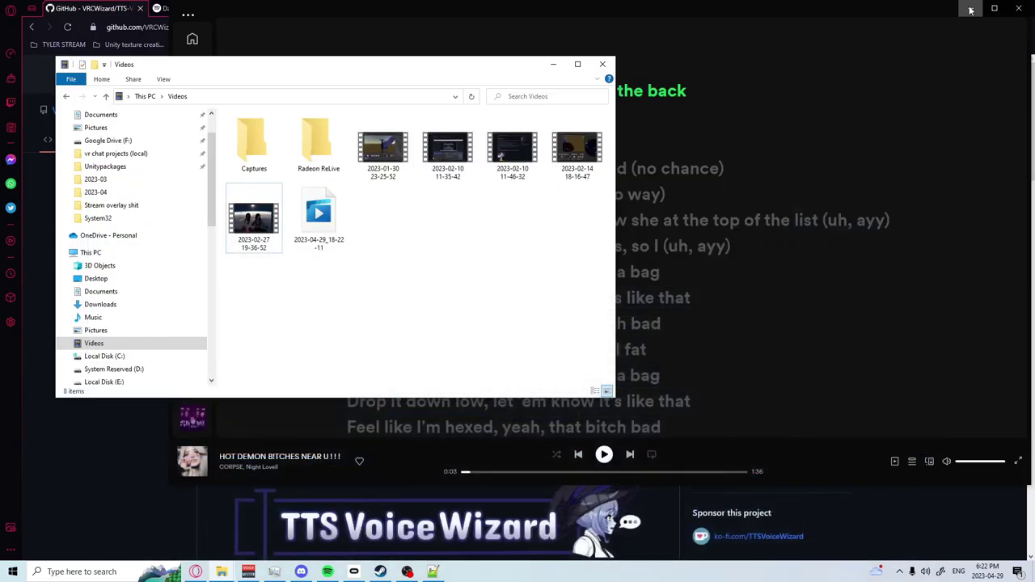
Step: Download TTSVoiceWizard-v1.2.3.4-x64.zip from the latest release of the TTS-Voice-Wizard repository
click(553, 64)
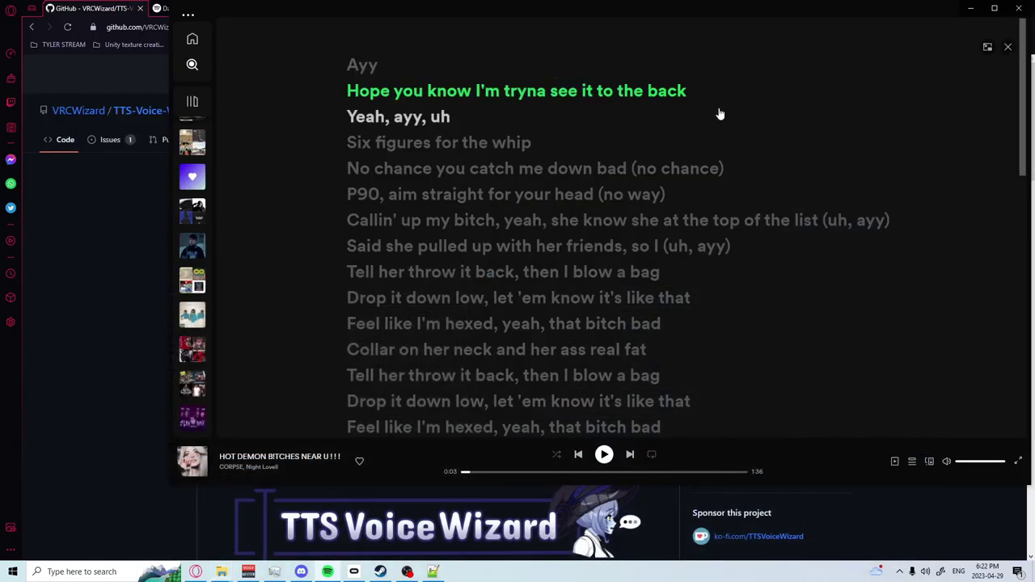
click(972, 8)
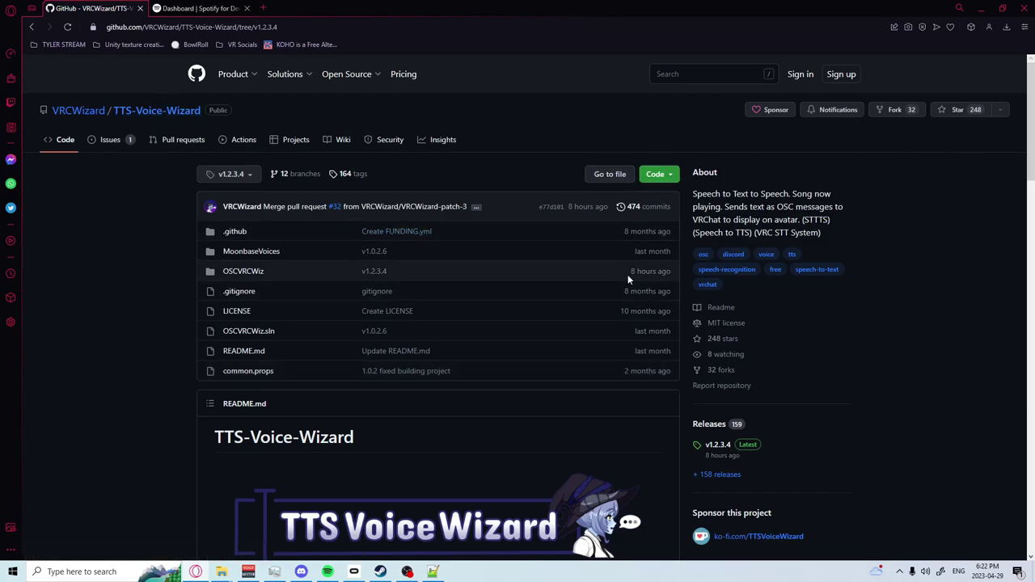
scroll(712, 339, down, 1)
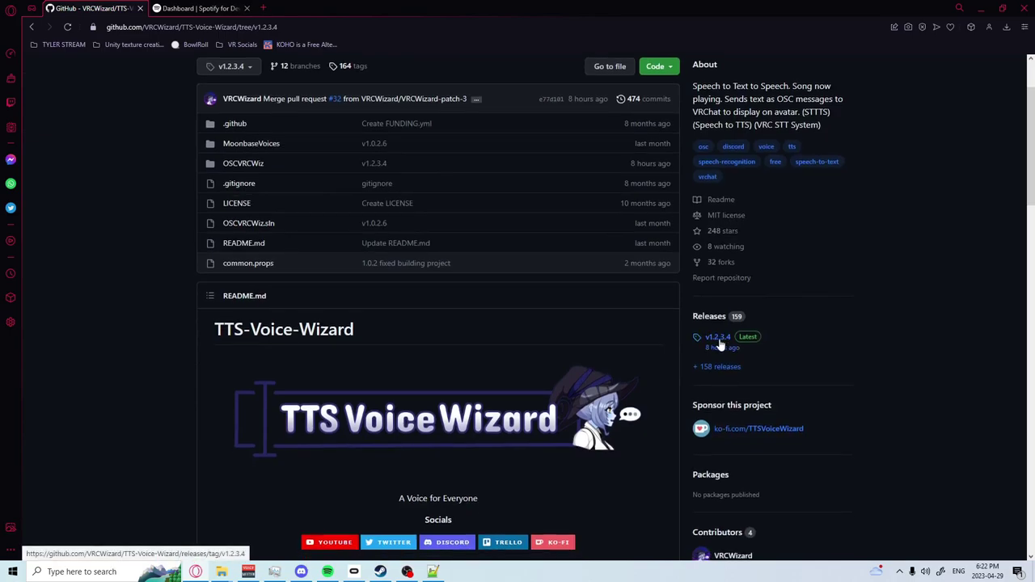
click(718, 338)
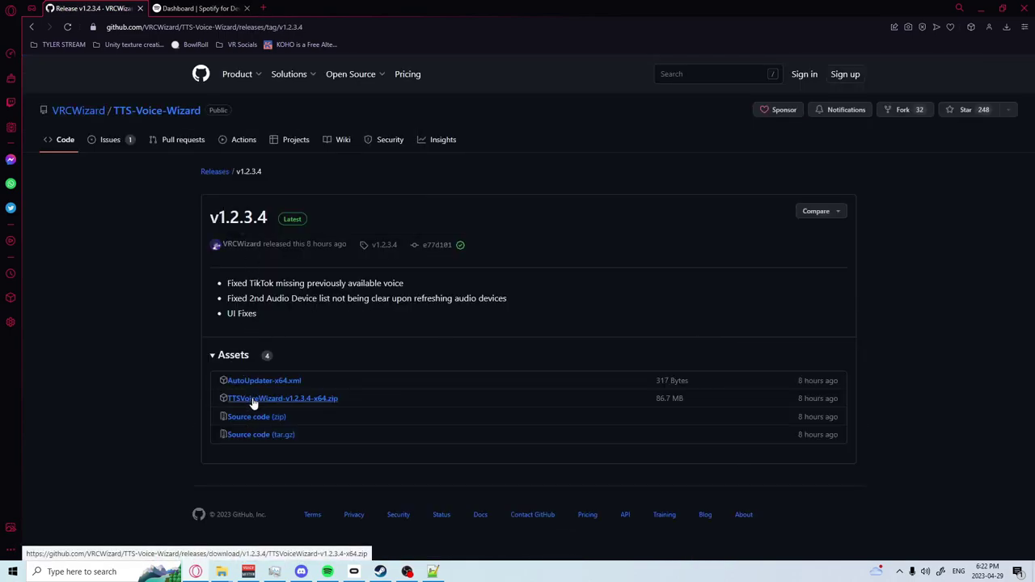
click(327, 404)
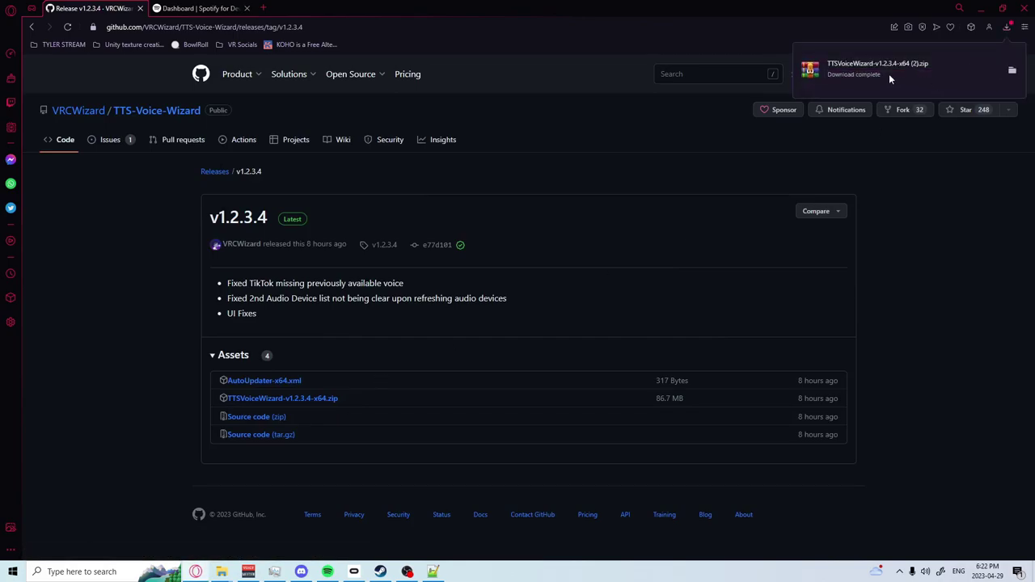
Step: Open the downloaded archive and extract all its contents into the TTS Voice folder on the desktop
click(889, 73)
click(711, 117)
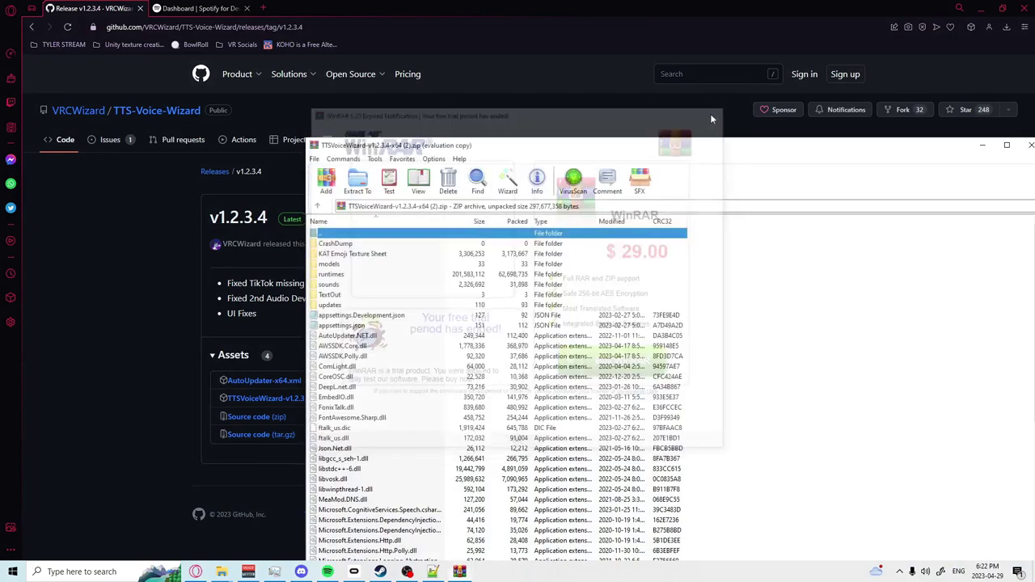
drag(698, 8, 707, 511)
click(518, 377)
key(ctrl+a)
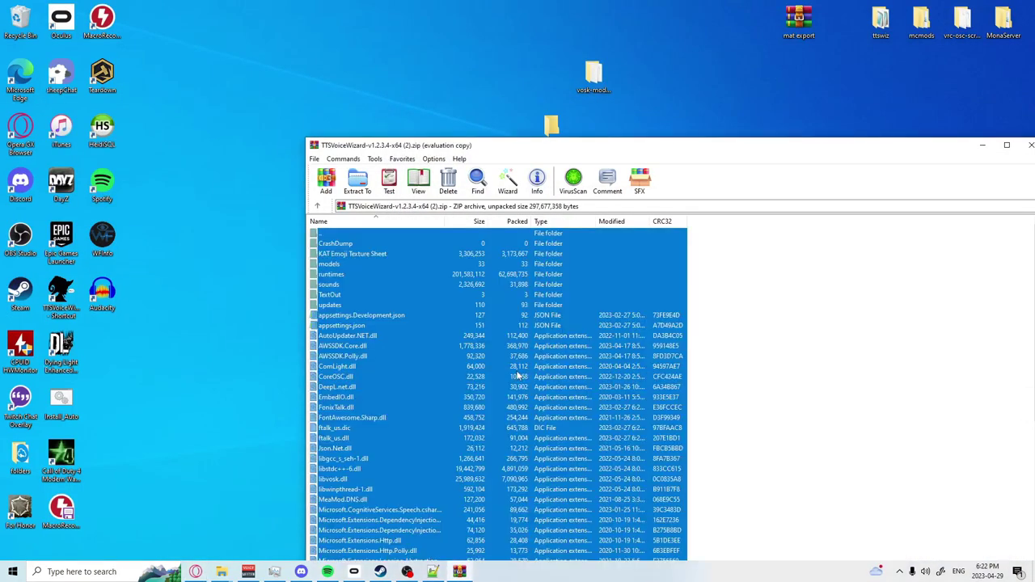
drag(454, 369, 557, 134)
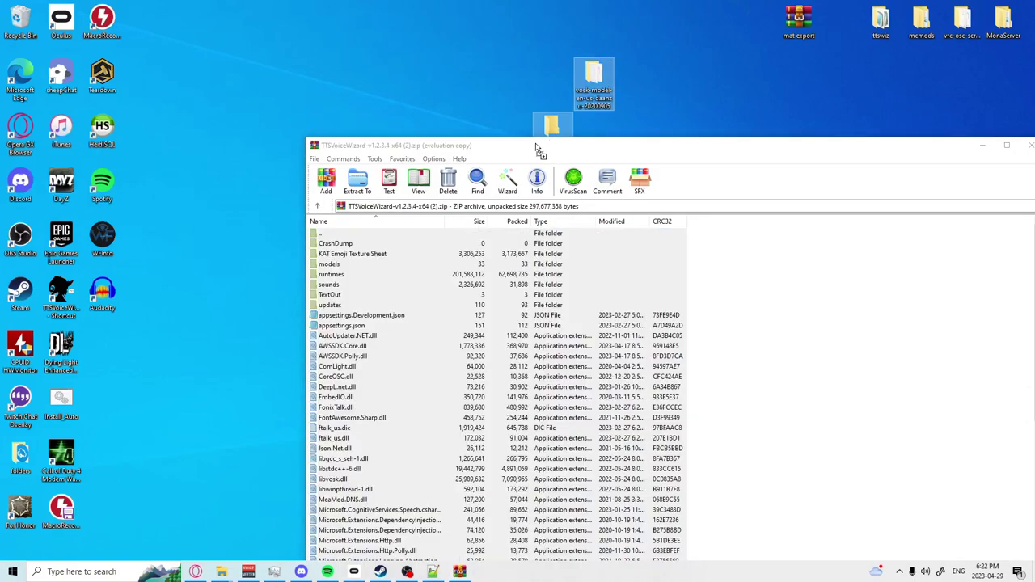
drag(562, 152, 581, 253)
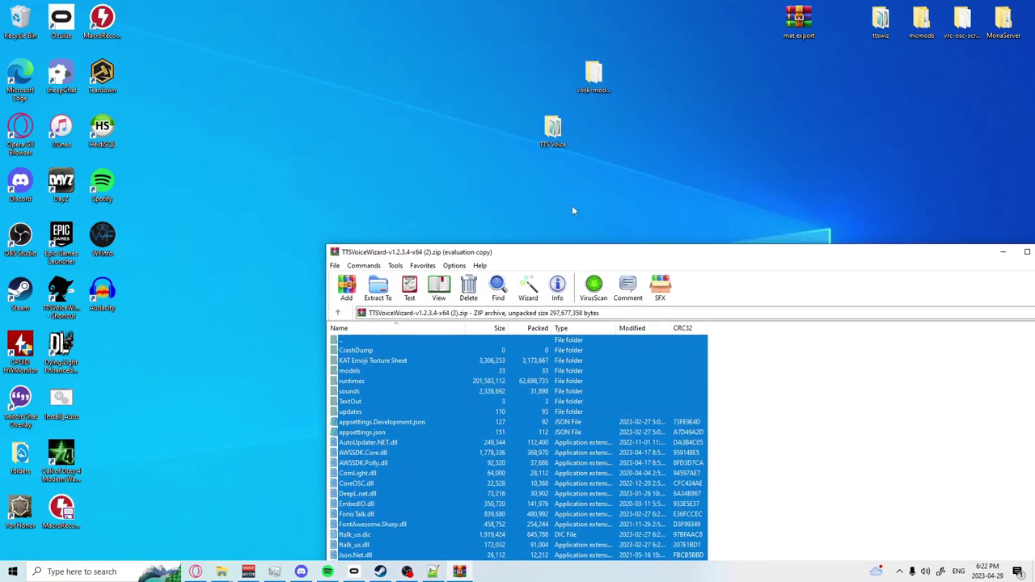
Step: Launch the TTSVoiceWizard application from the TTS Voice folder and move its window fully into view
click(553, 130)
double_click(554, 130)
click(453, 238)
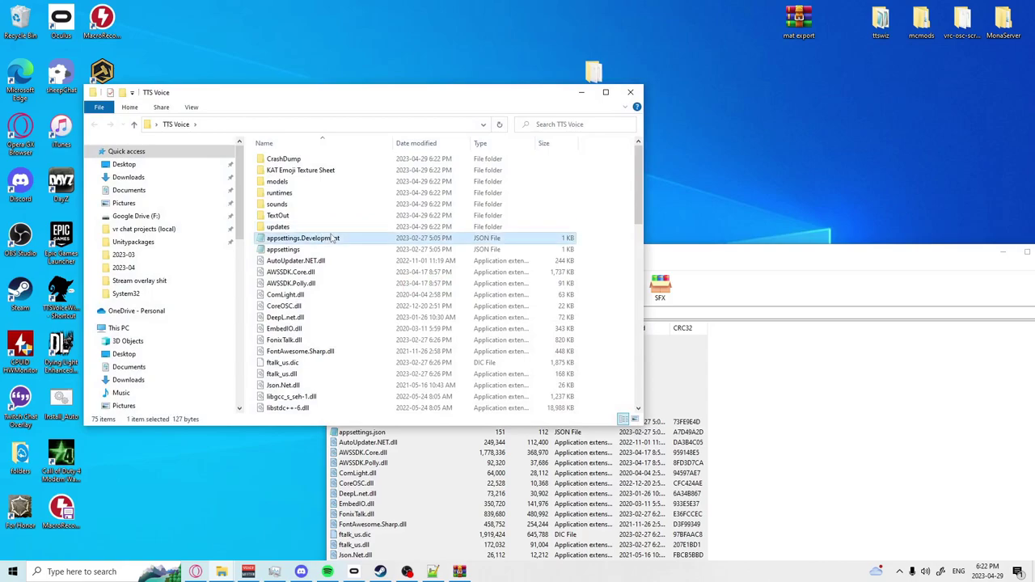
scroll(489, 257, down, 15)
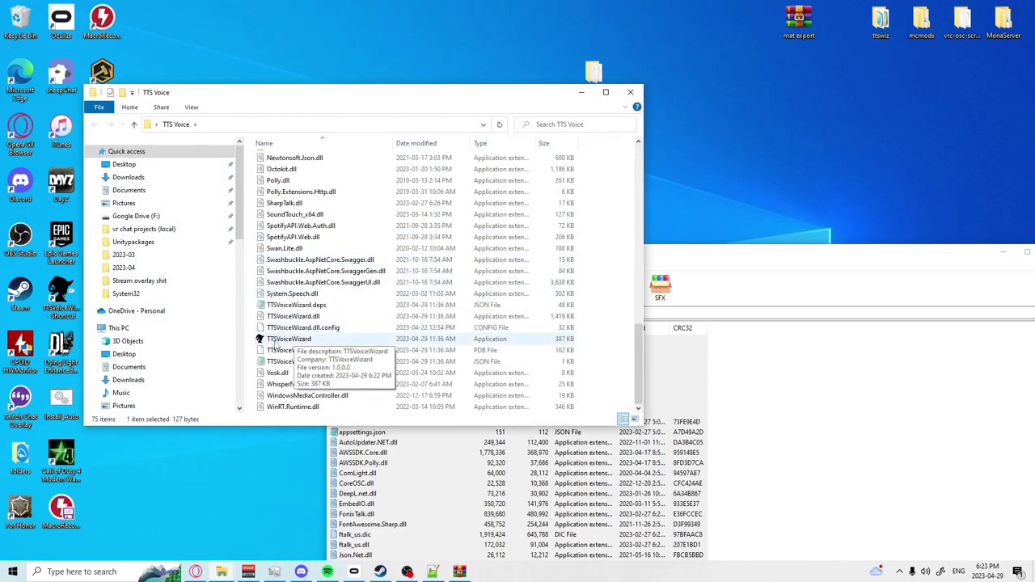
click(278, 341)
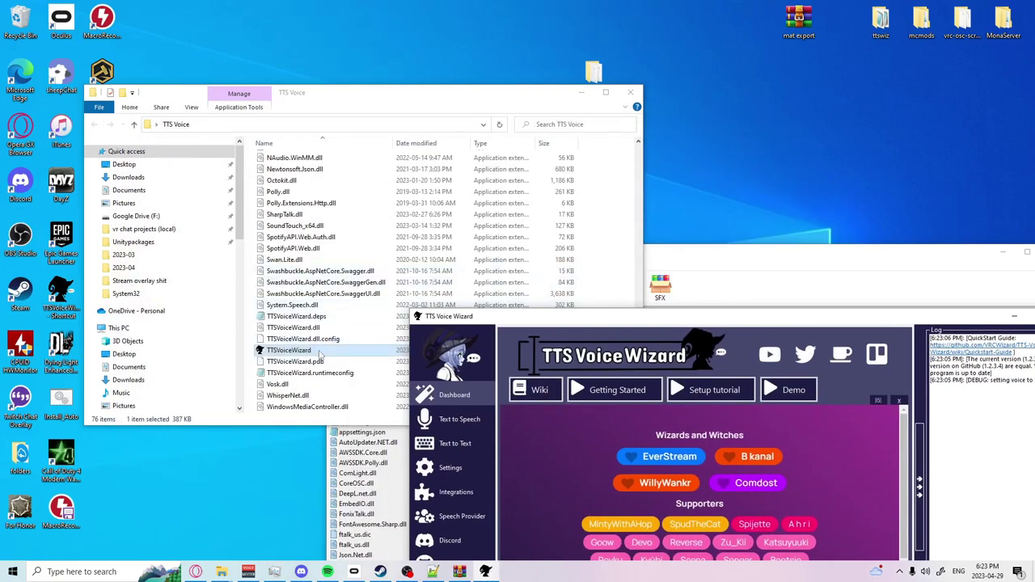
drag(597, 323, 454, 172)
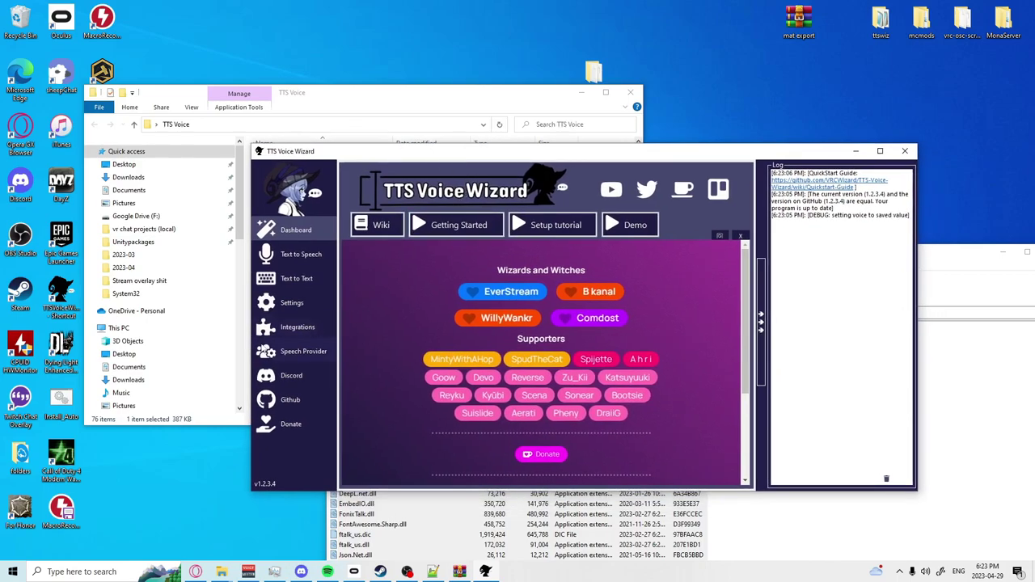
Step: In the audio settings, set Speech to Text to Vosk and the input device to Microphone (High Definition Audio Device)
click(295, 302)
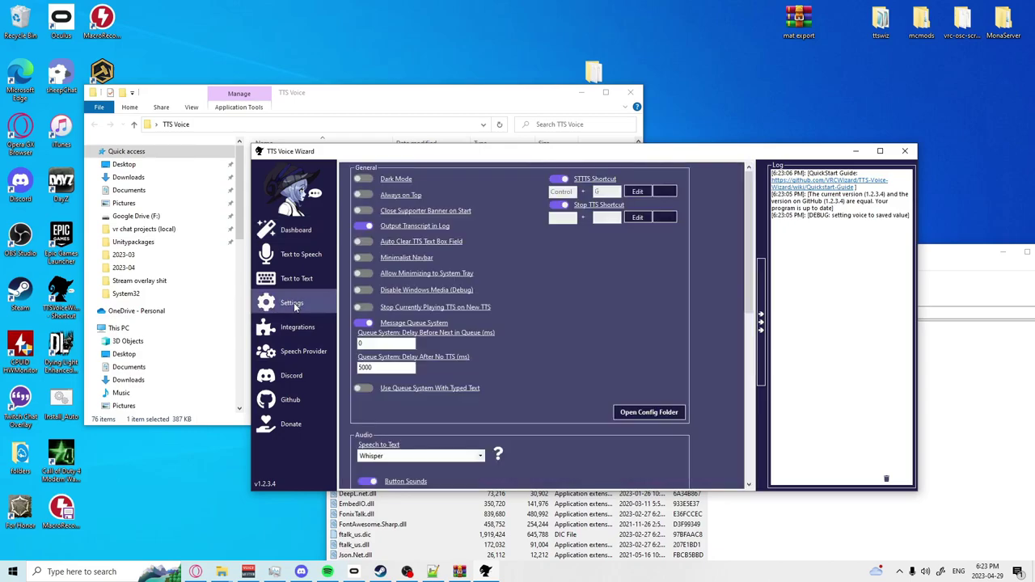
scroll(376, 319, down, 3)
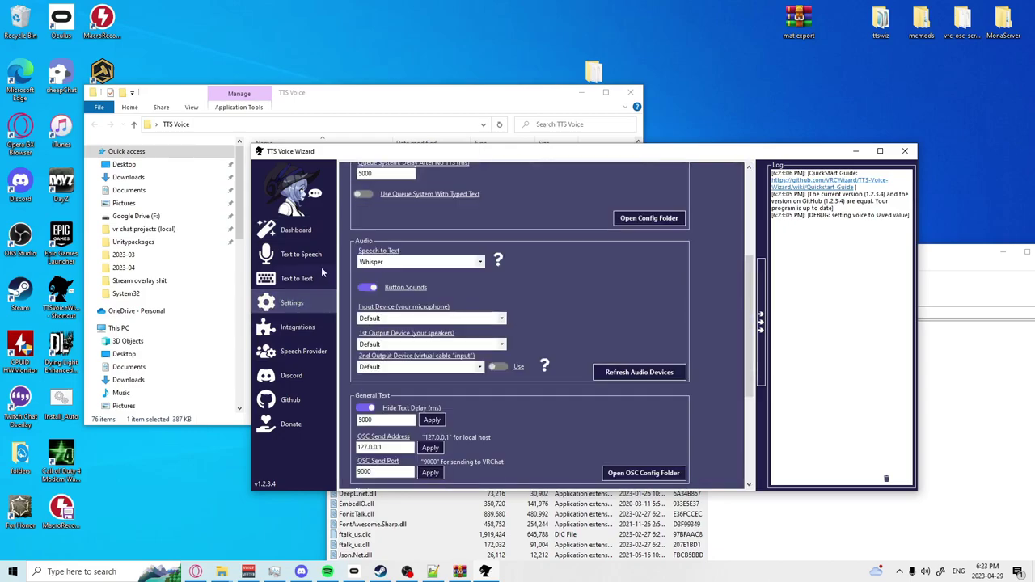
click(387, 263)
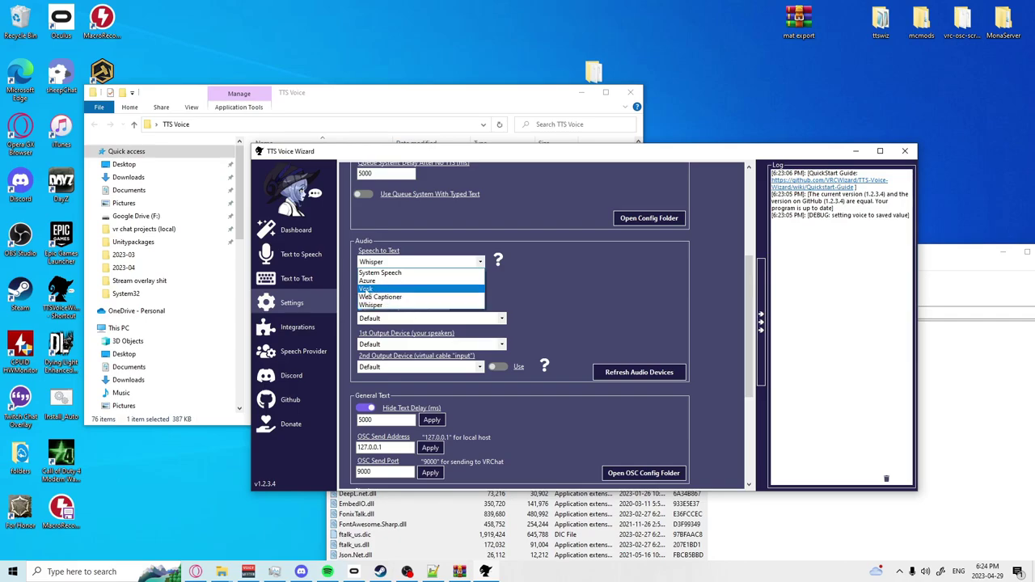
click(366, 289)
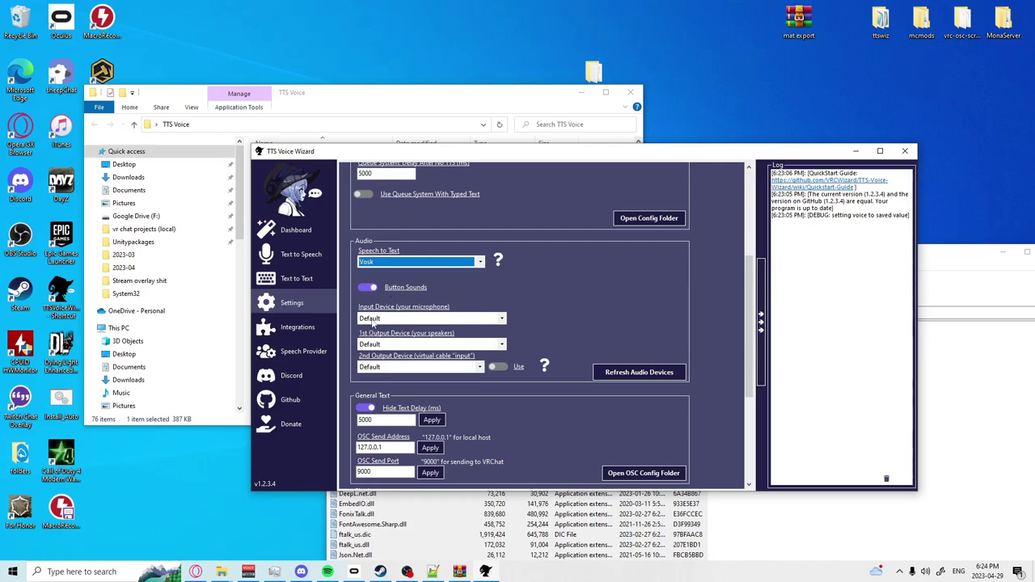
click(371, 317)
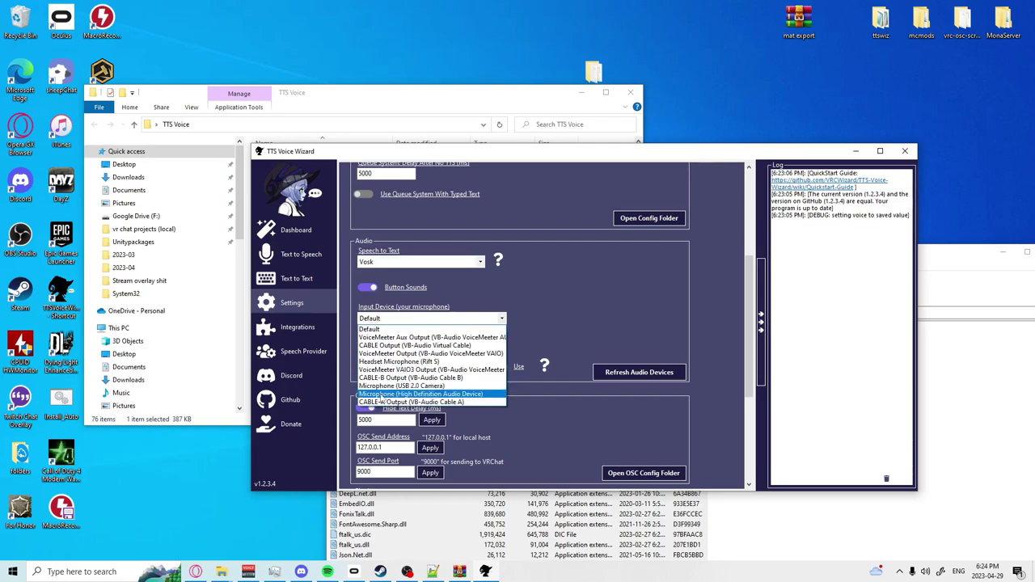
click(377, 395)
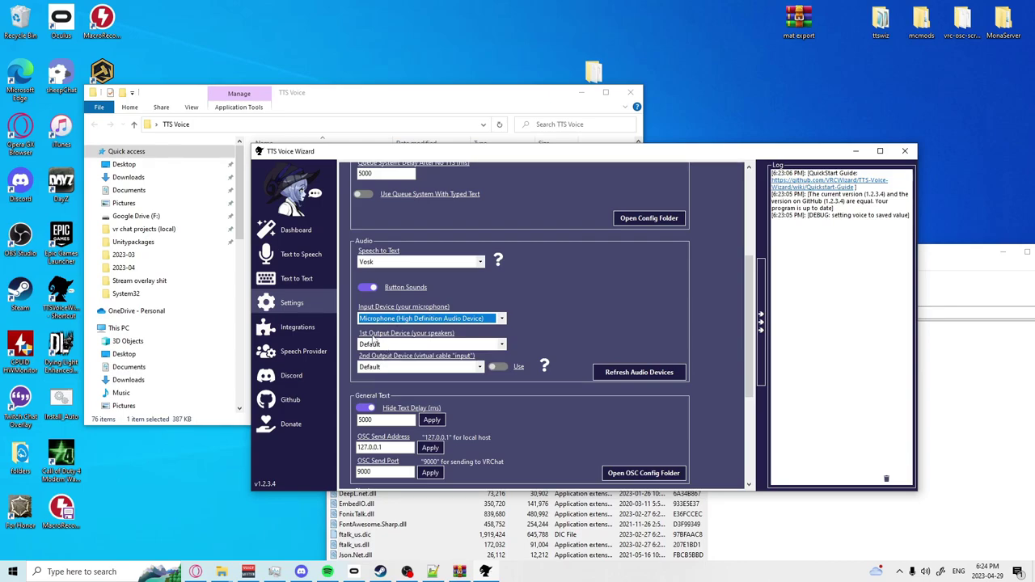
Step: Set the first output to Speakers (High Definition Audio Device) and enable CABLE Input (VB-Audio Virtual Cable) as the second output
click(390, 347)
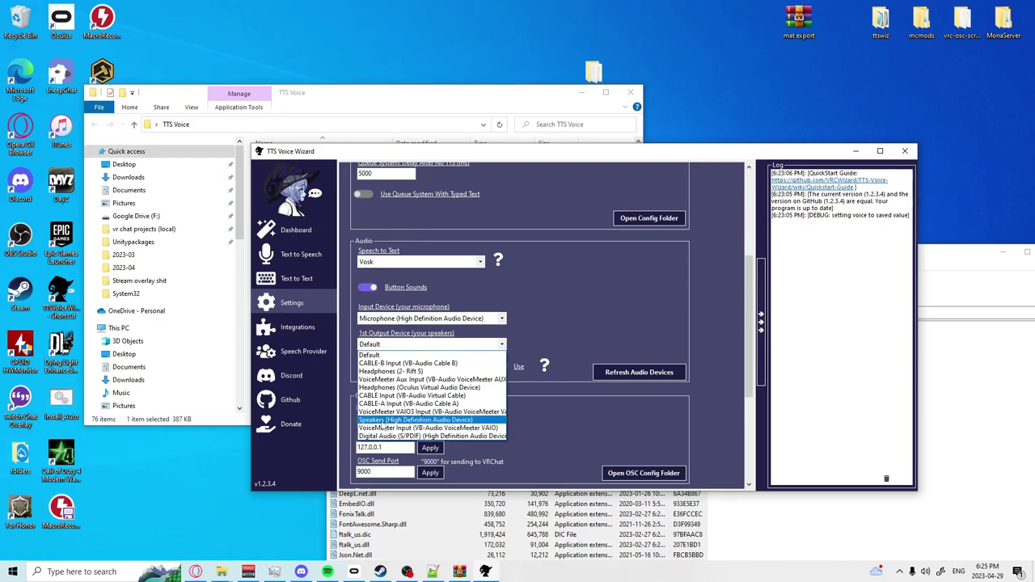
click(402, 368)
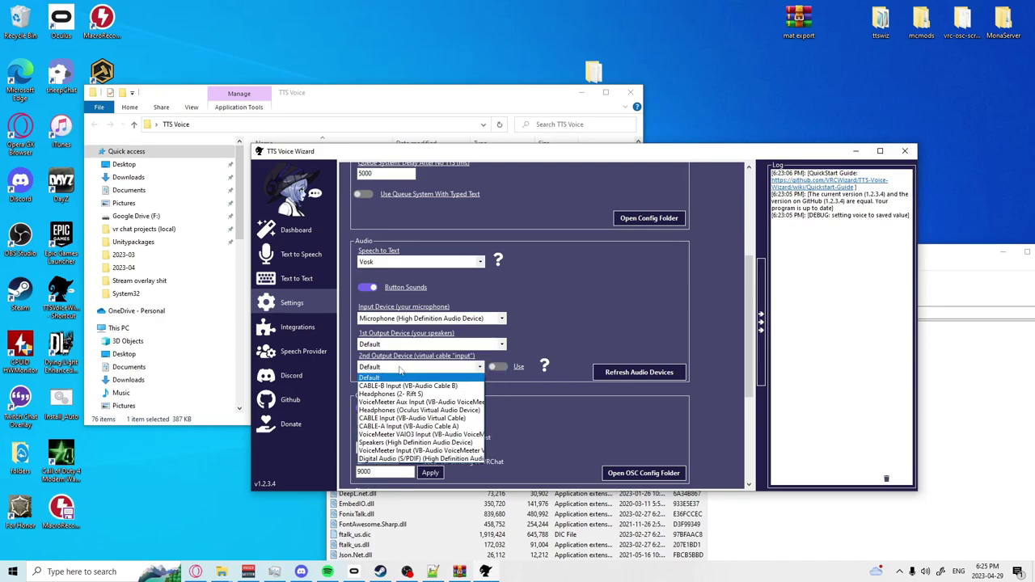
click(383, 418)
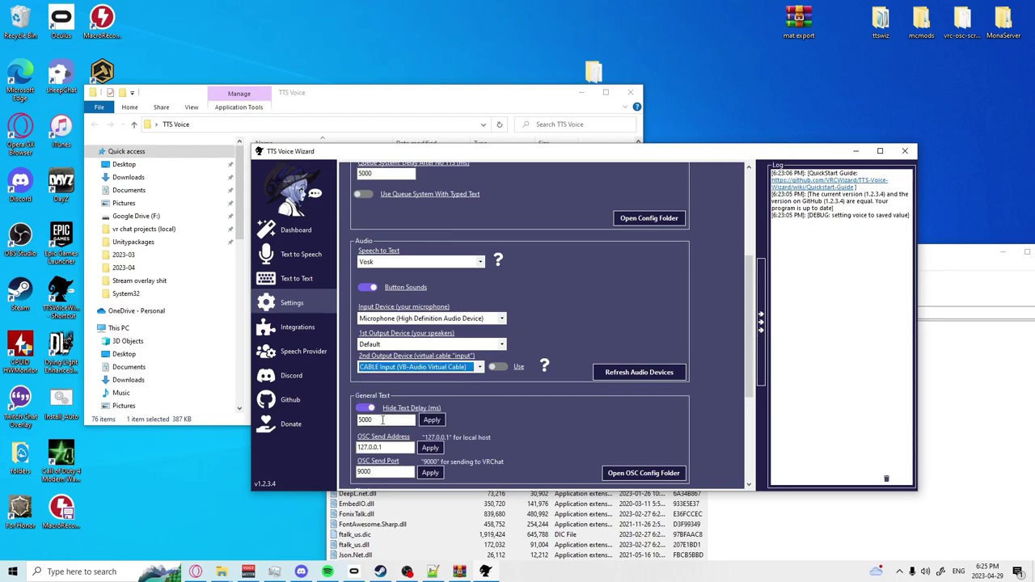
click(496, 368)
scroll(394, 345, down, 1)
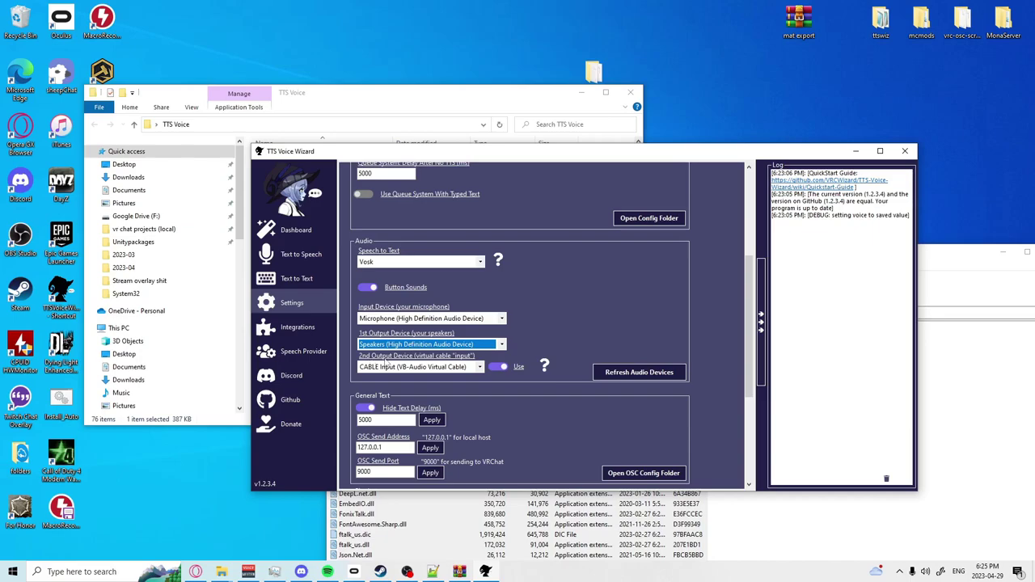
Step: Open the local speech provider settings and highlight part of the Vosk model folder path
click(308, 330)
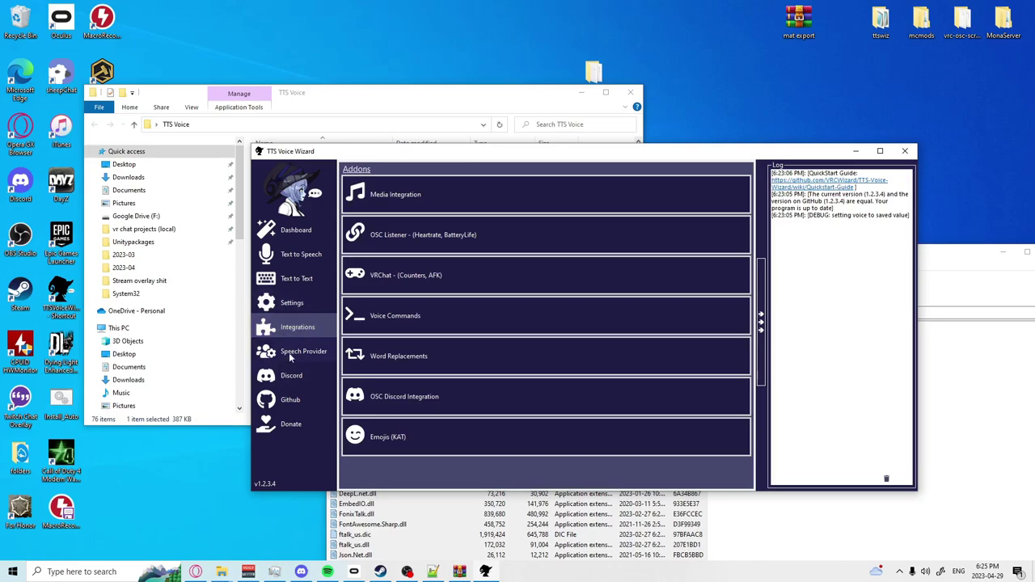
click(289, 353)
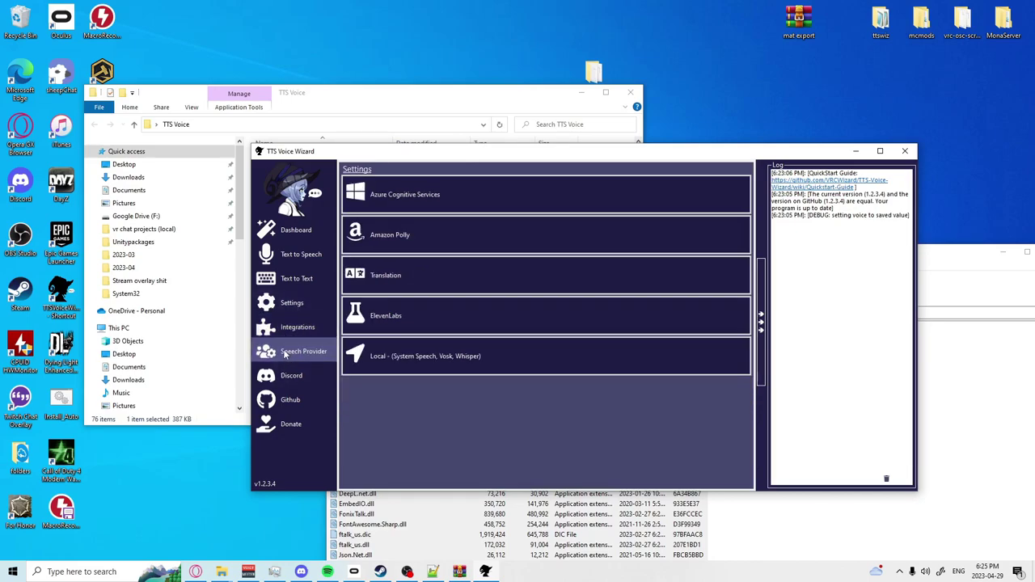
click(369, 360)
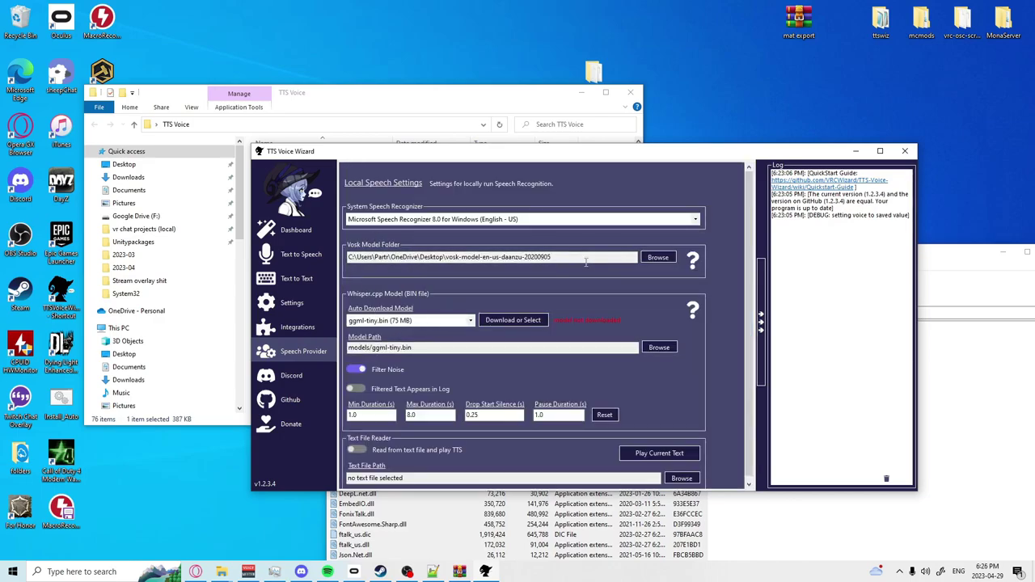
mouse_move(551, 257)
mouse_down()
mouse_move(386, 258)
mouse_move(475, 257)
mouse_up()
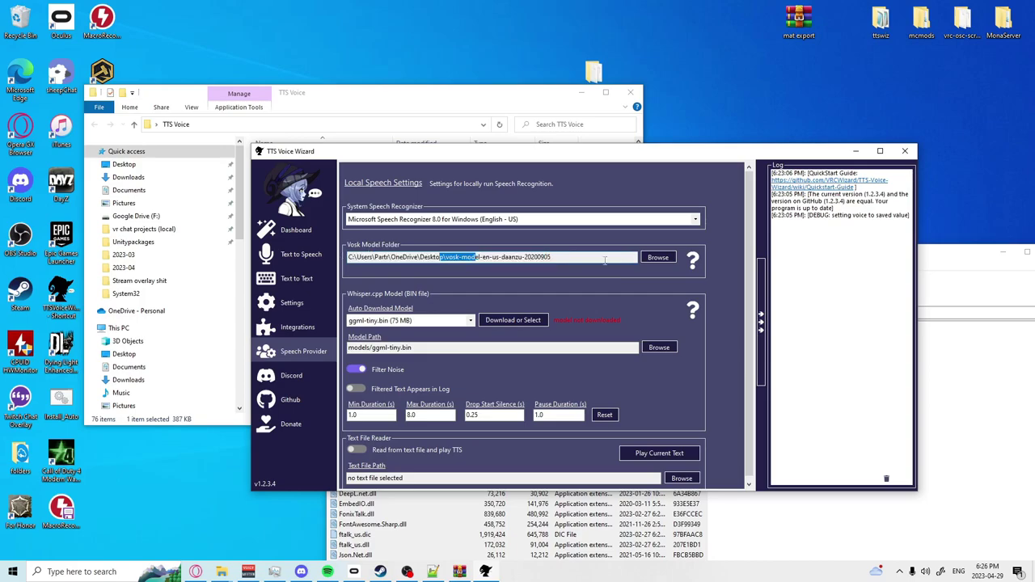
Step: Open the Vosk help page and try downloading the vosk-model-en-us-daanzu-20200905 model
click(692, 261)
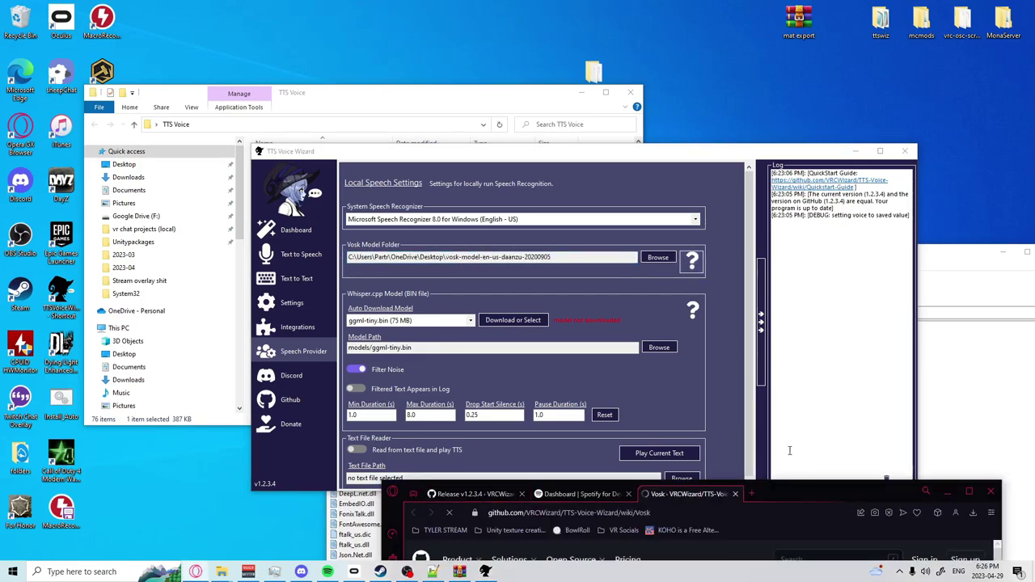
scroll(535, 325, down, 2)
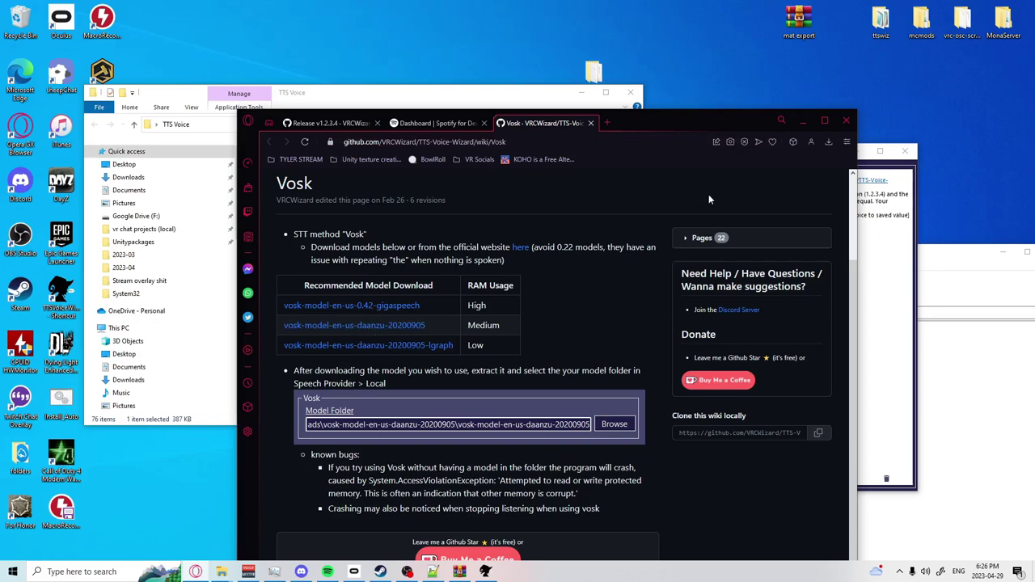
click(414, 324)
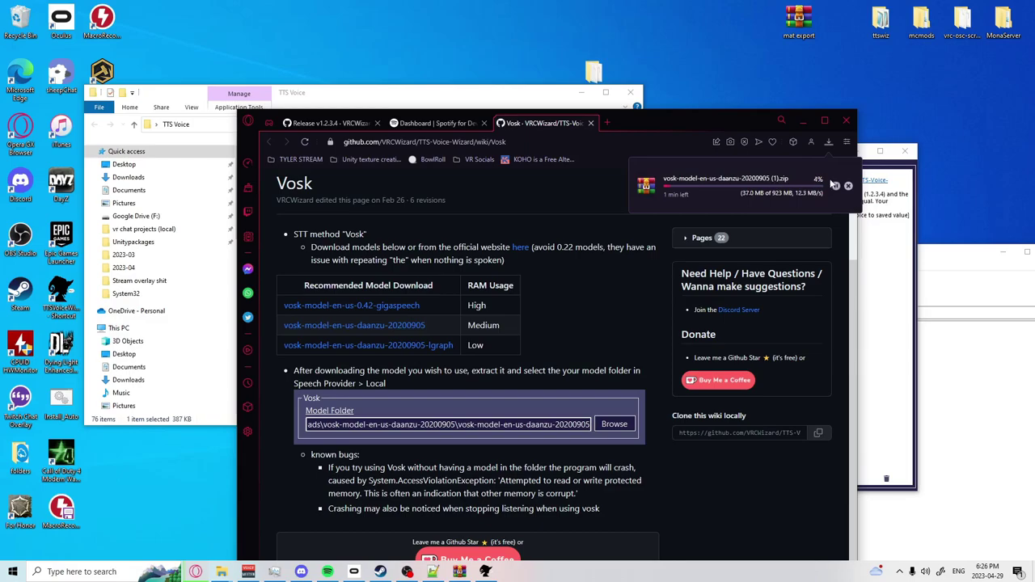
click(847, 186)
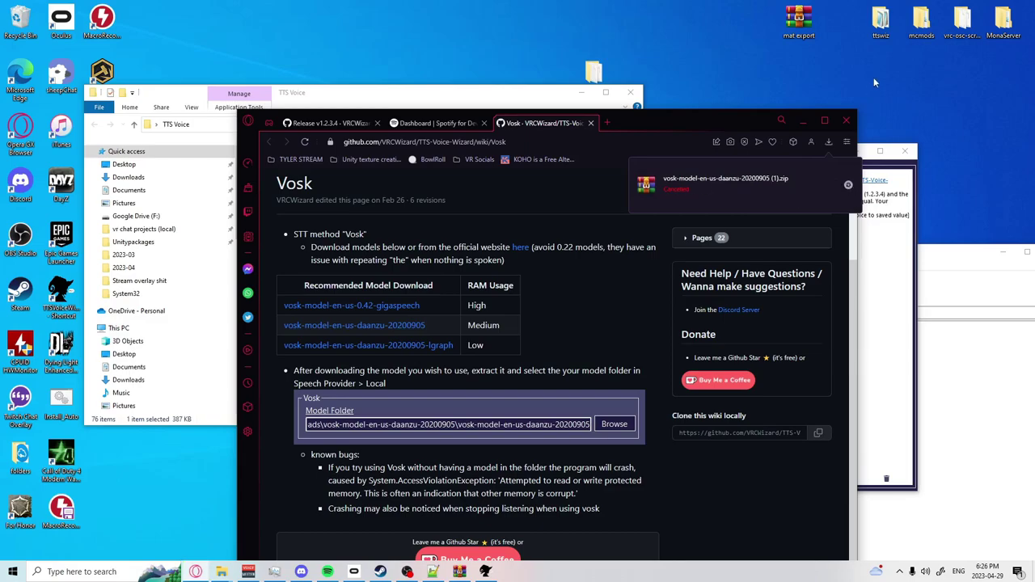
click(804, 121)
Step: Move the open windows out of the way and reposition the vosk-model-en-us-daanzu-20200905 folder on the desktop
drag(550, 96, 418, 102)
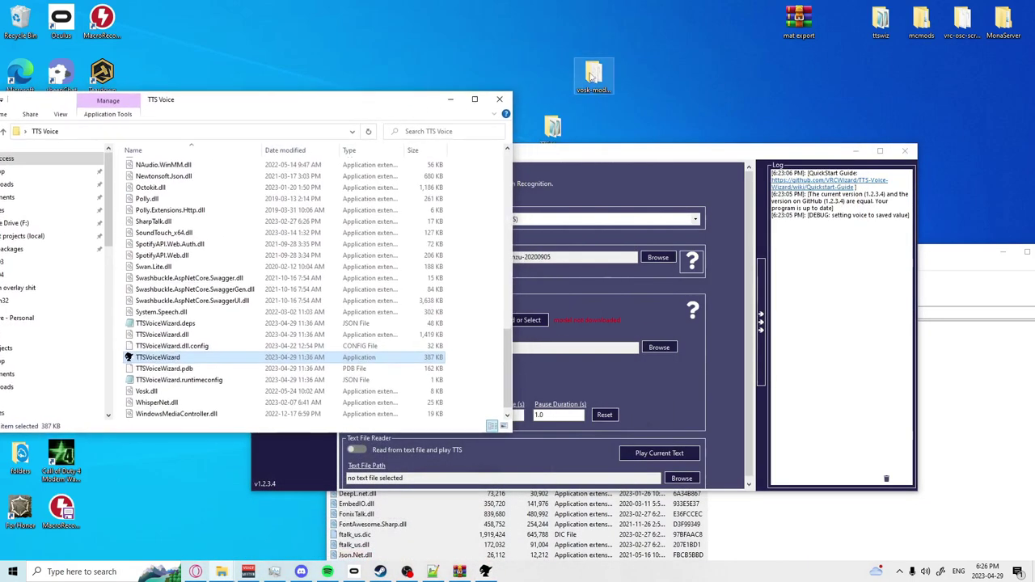
drag(592, 76, 676, 25)
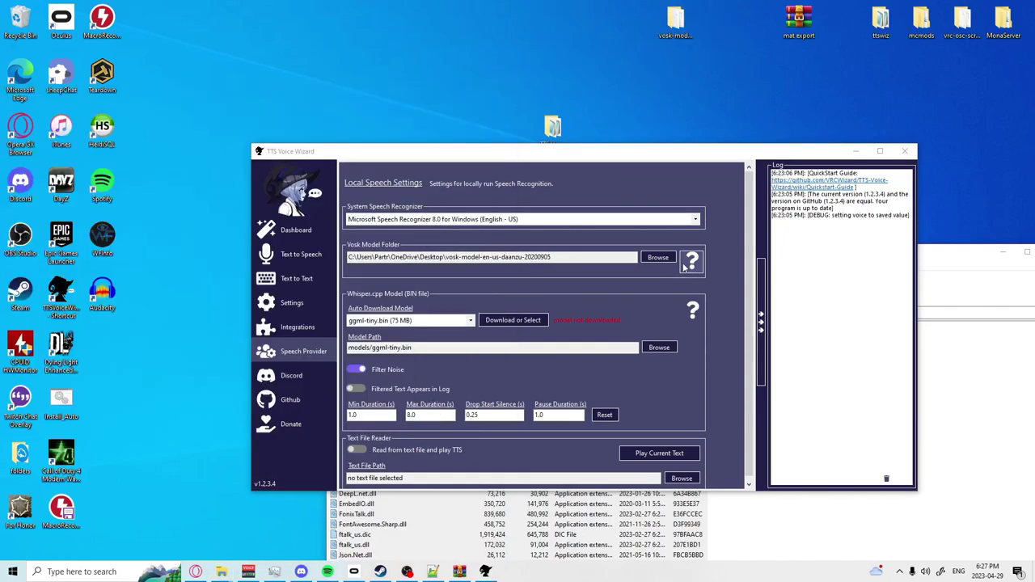
drag(557, 153, 566, 224)
drag(667, 38, 676, 87)
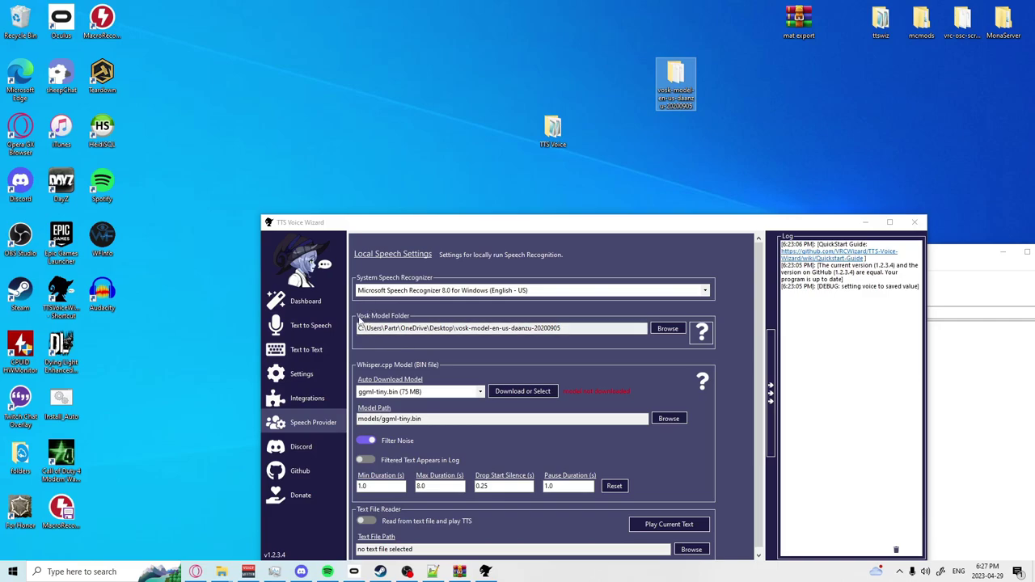
Step: Set the Vosk model folder to vosk-model-en-us-daanzu-20200905 on the desktop
click(668, 329)
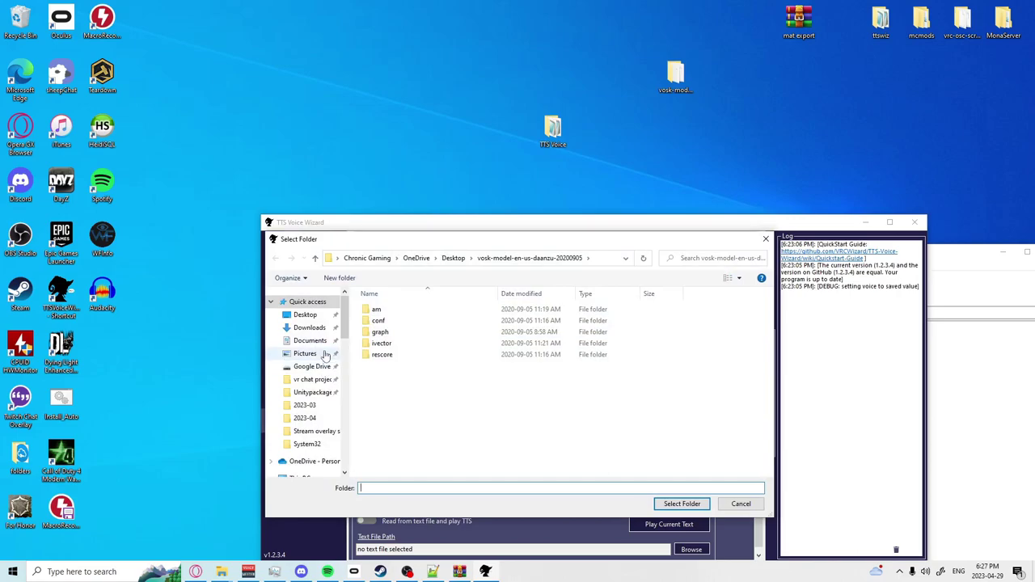
click(305, 317)
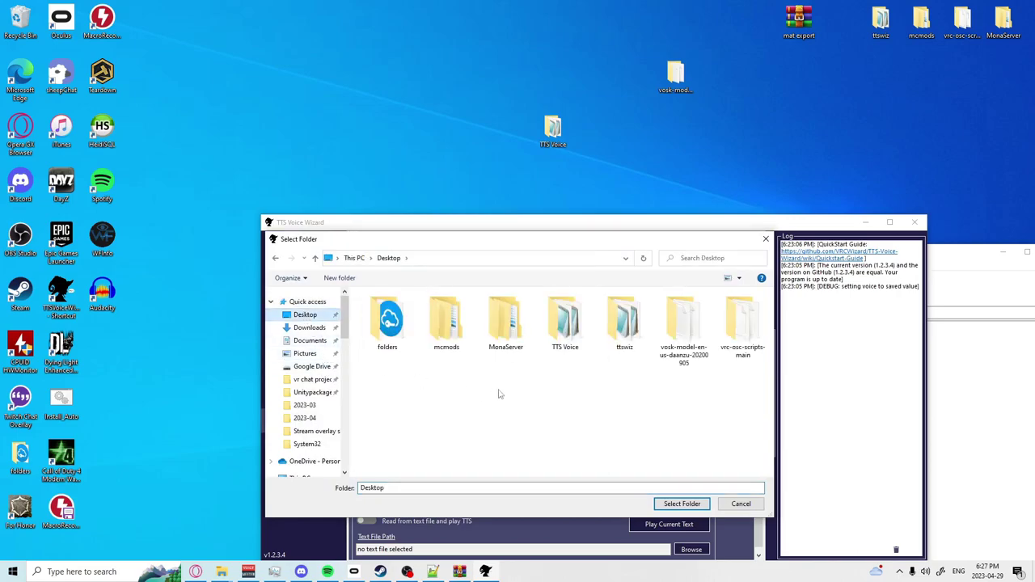
click(684, 328)
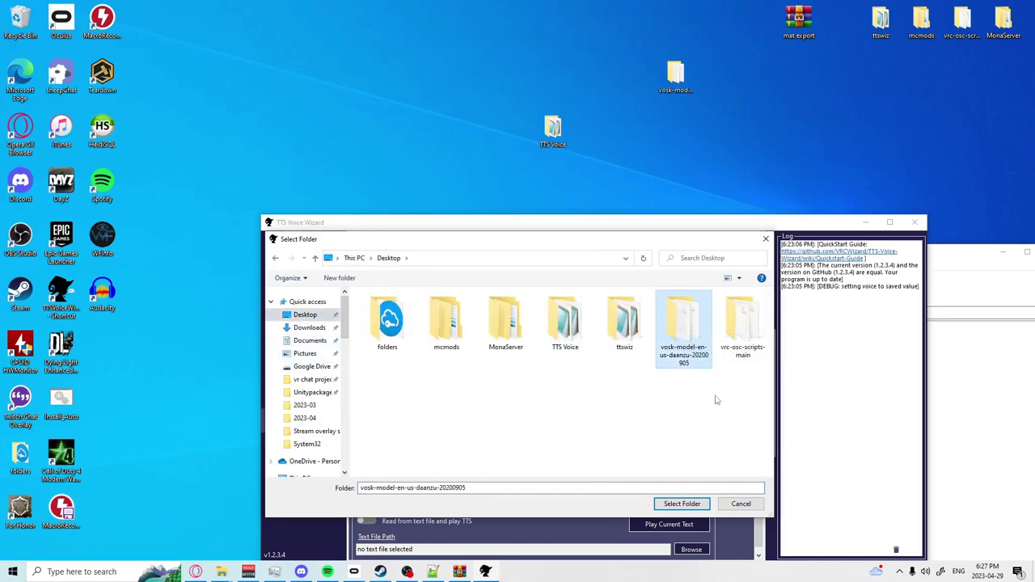
click(689, 505)
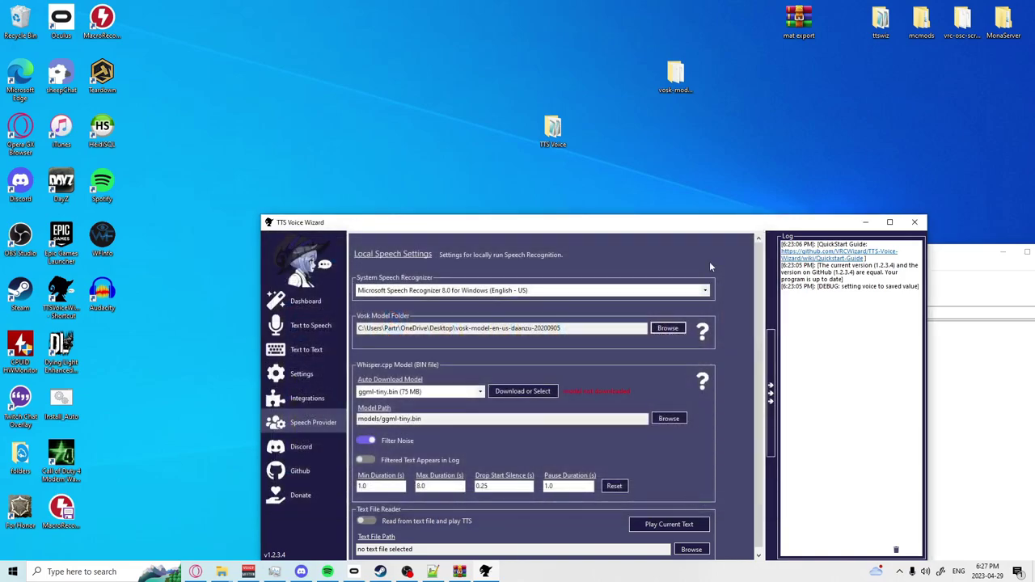
Step: Open the Text to Speech page and start Speech To Text To Speech
drag(691, 230, 695, 162)
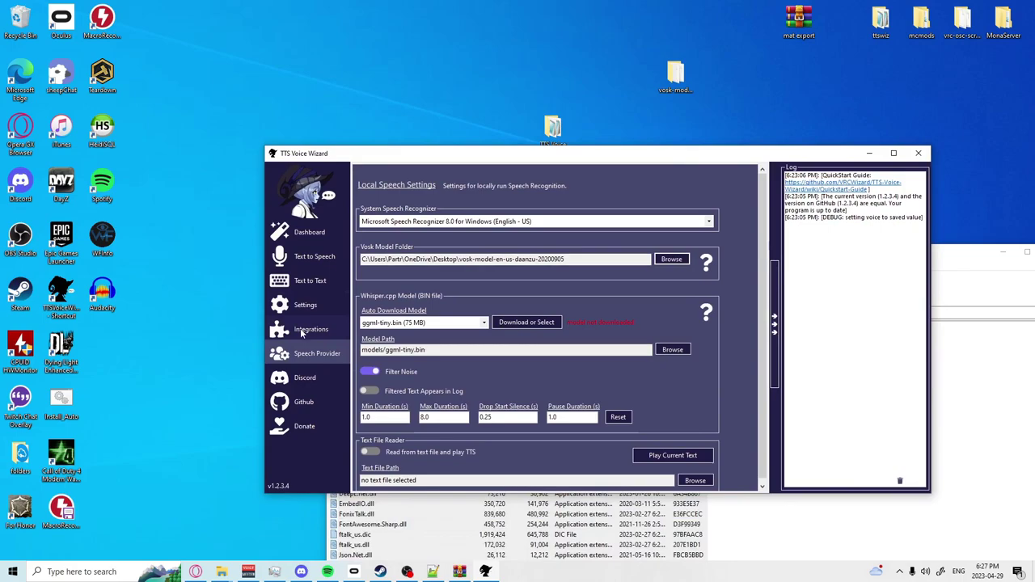
click(306, 259)
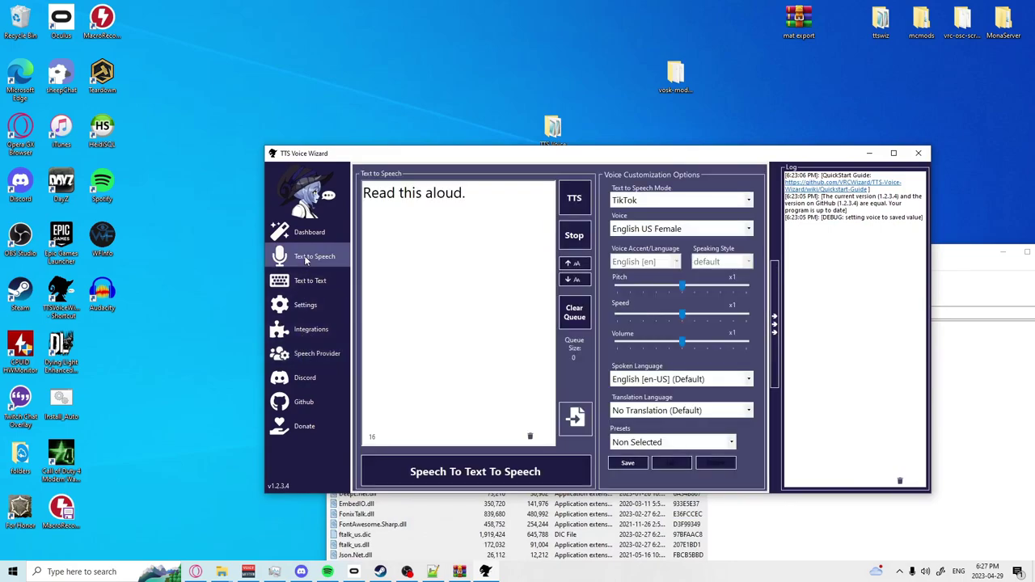
click(429, 477)
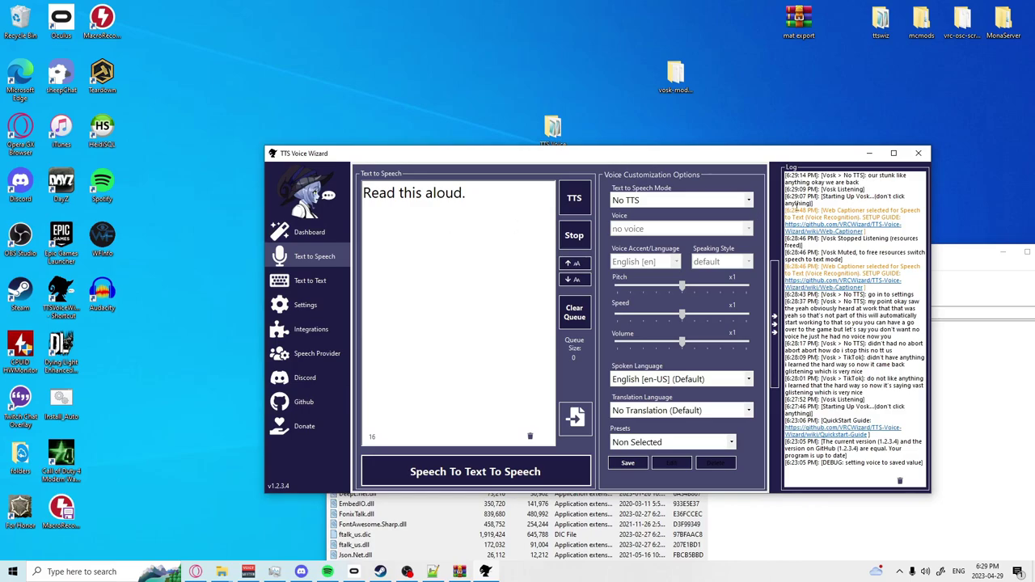
Step: Review the available text to speech modes while keeping No TTS selected
click(658, 204)
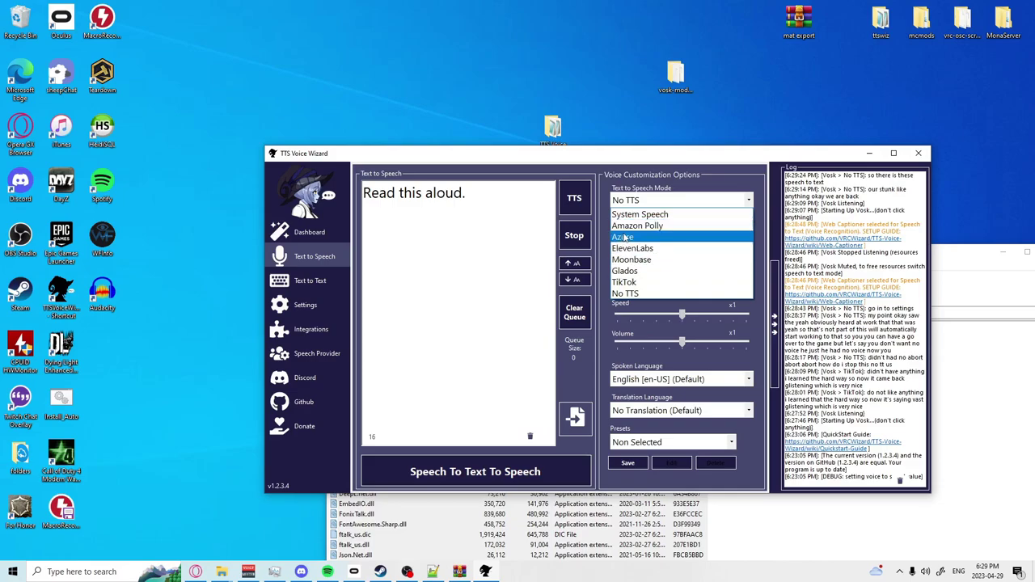
click(616, 176)
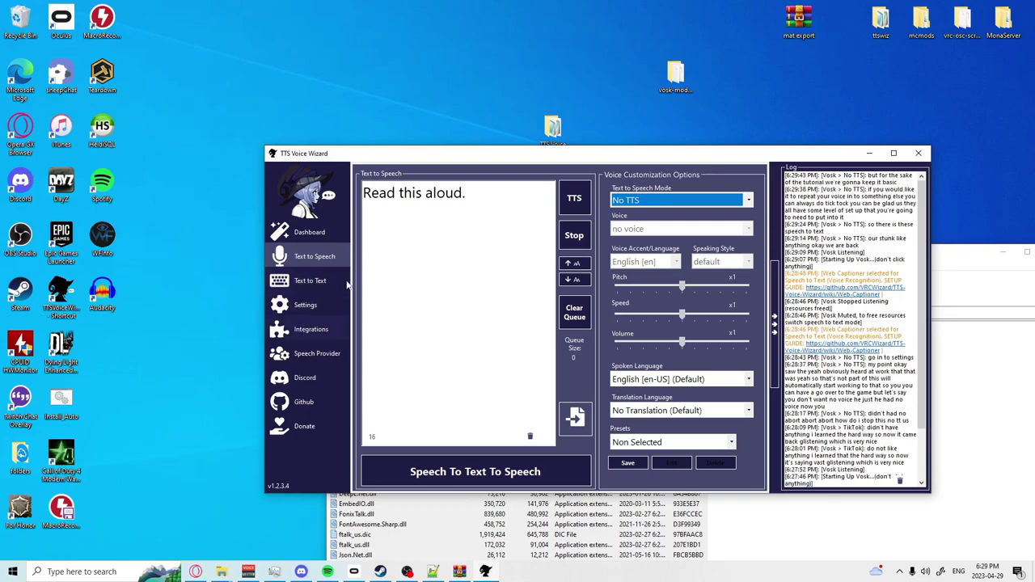
drag(566, 158, 552, 66)
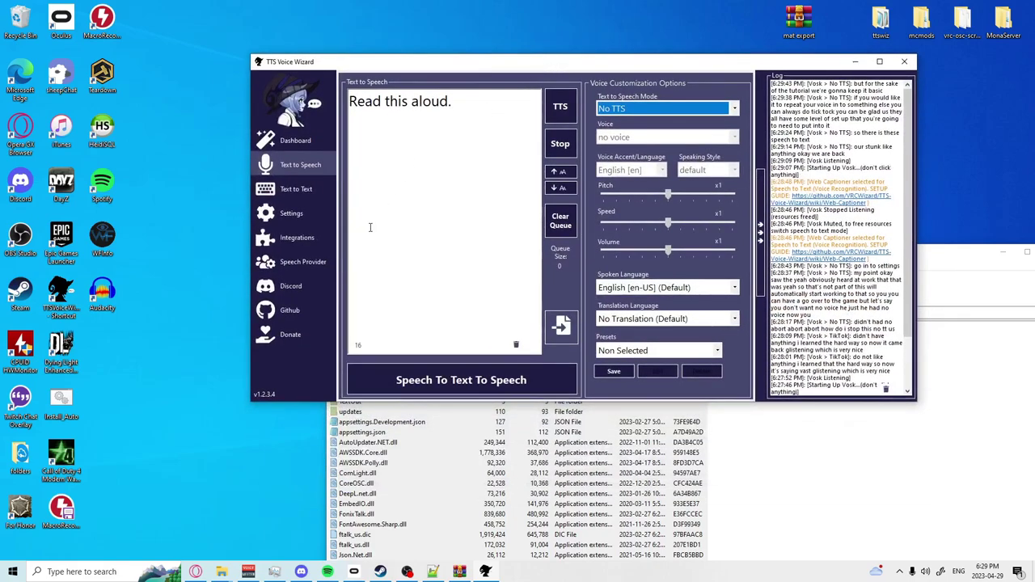
Step: Open the Media Integration addon, enable Windows Media Mode and move the window clear of the VRChat view
click(296, 238)
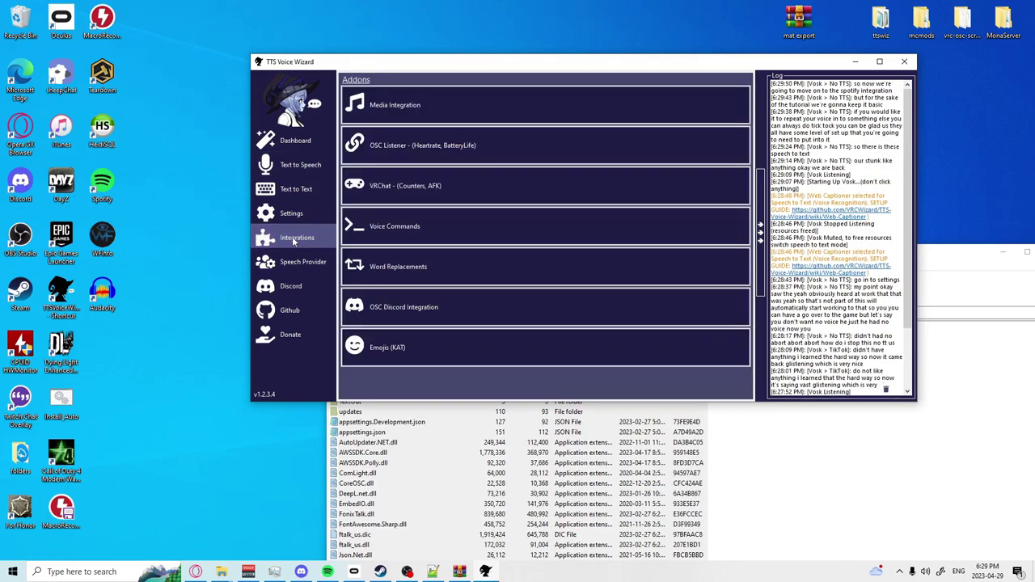
click(388, 106)
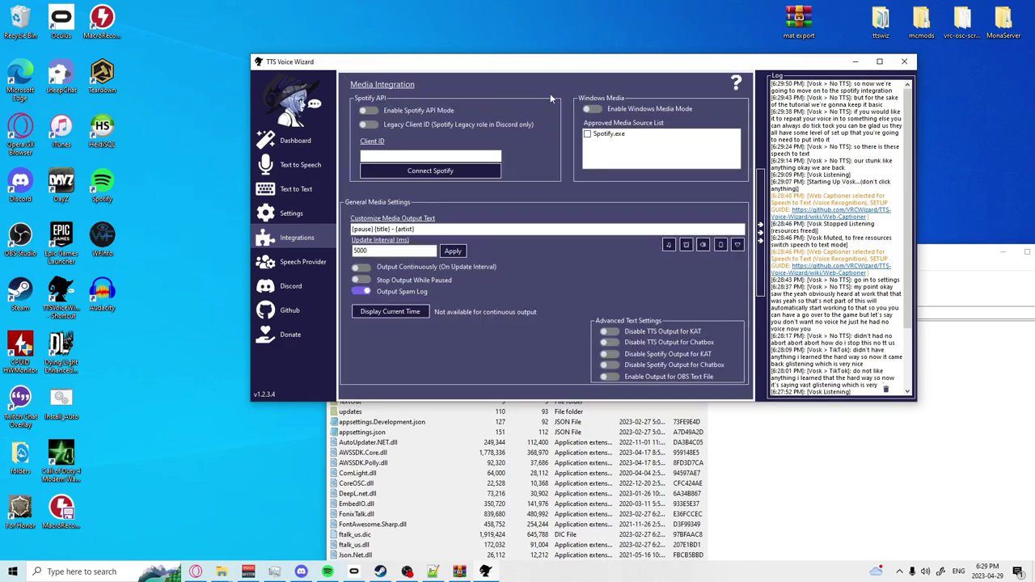
drag(522, 70, 524, 145)
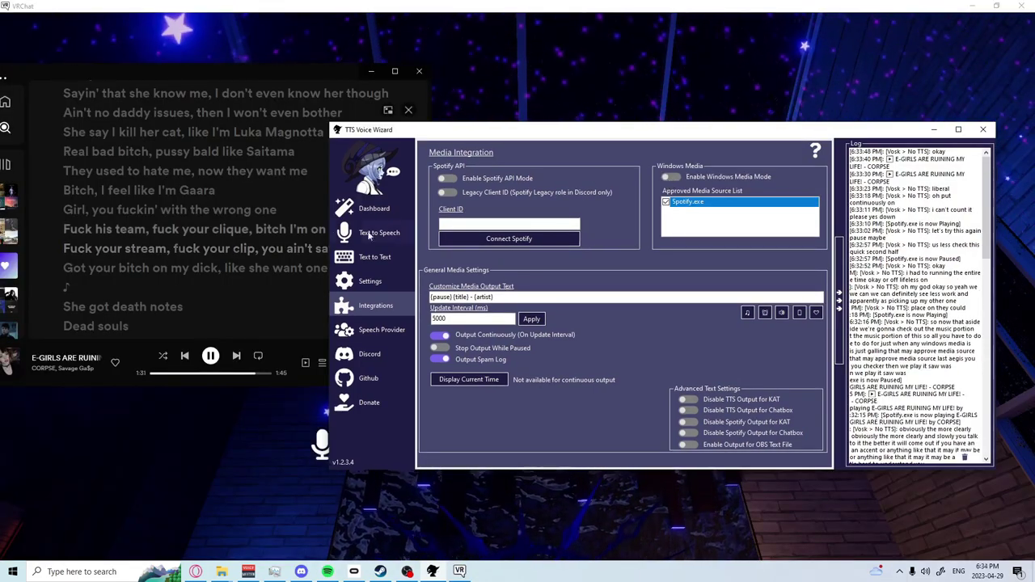
click(668, 177)
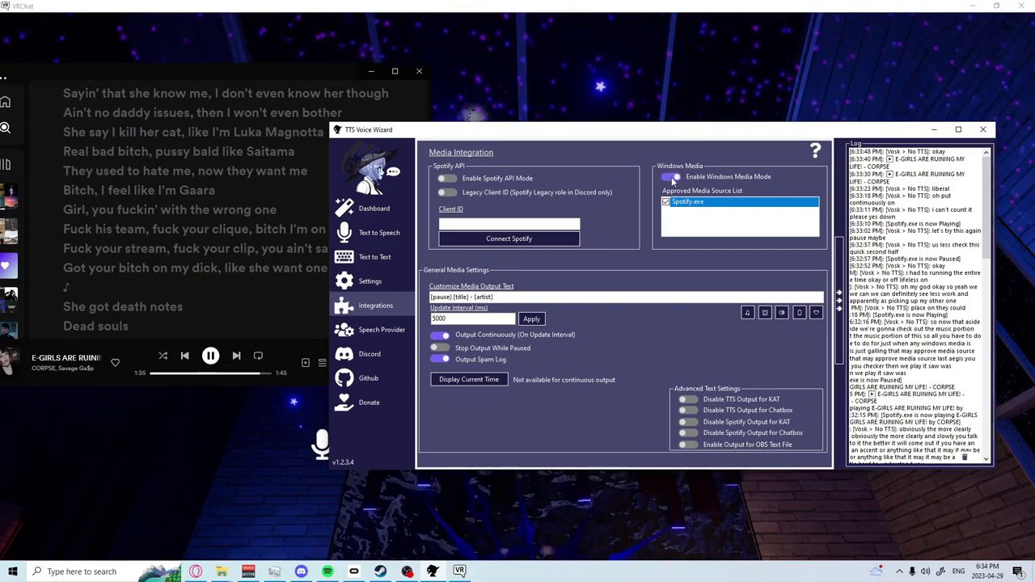
drag(649, 129, 700, 340)
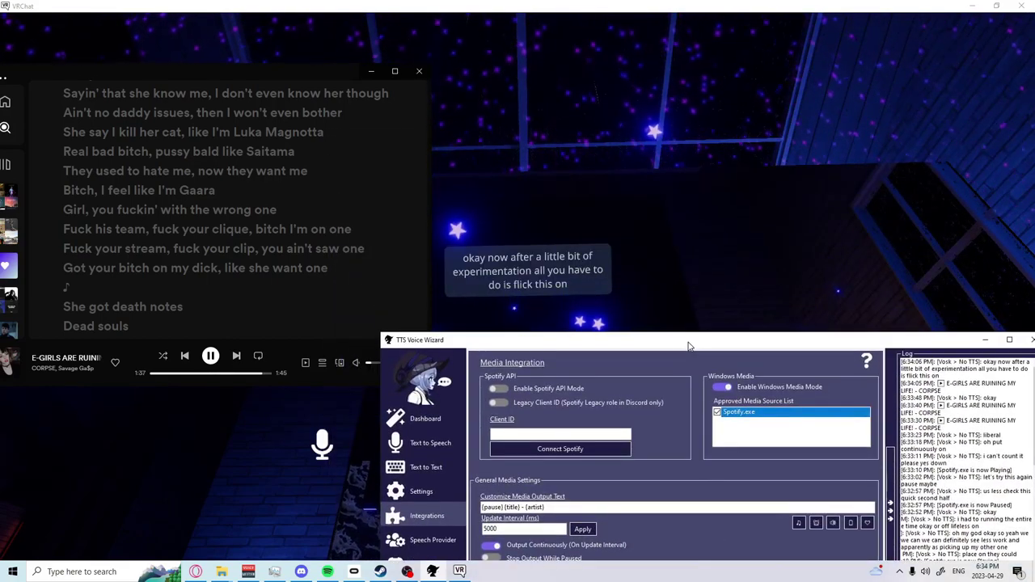
Step: Pause and resume the song in Spotify to test the media output, and move the player window aside
click(210, 356)
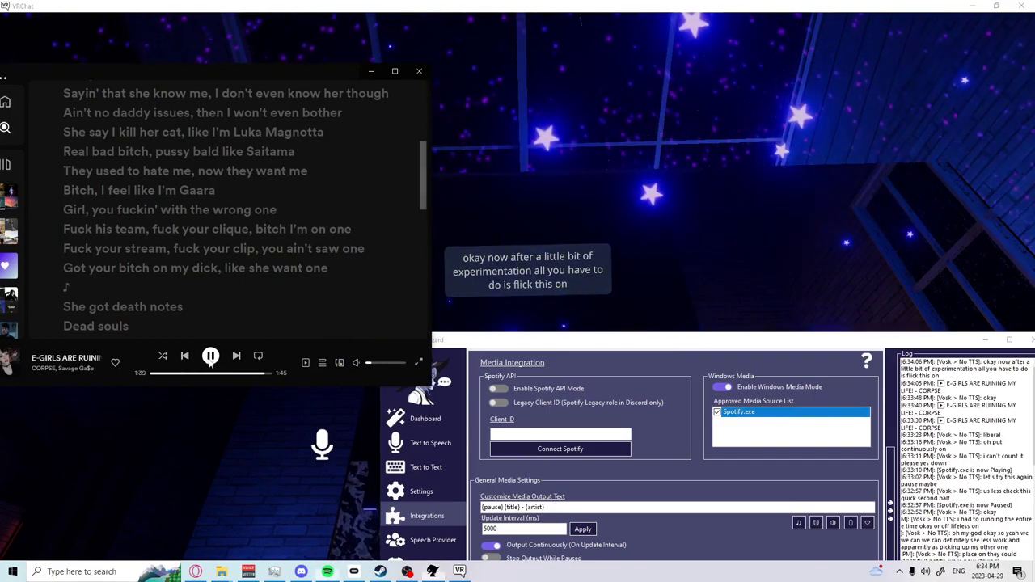
click(210, 356)
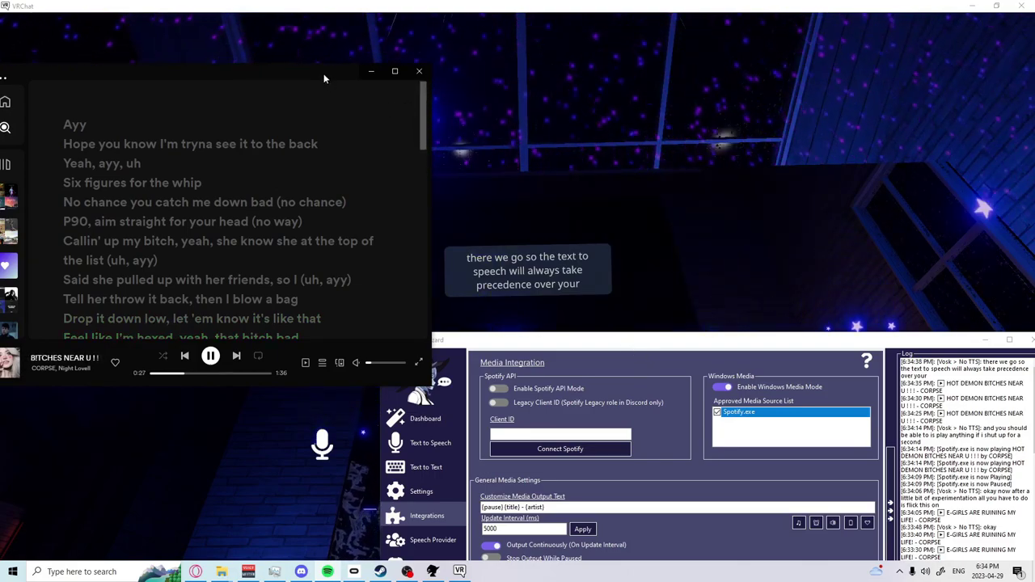
drag(326, 79, 269, 35)
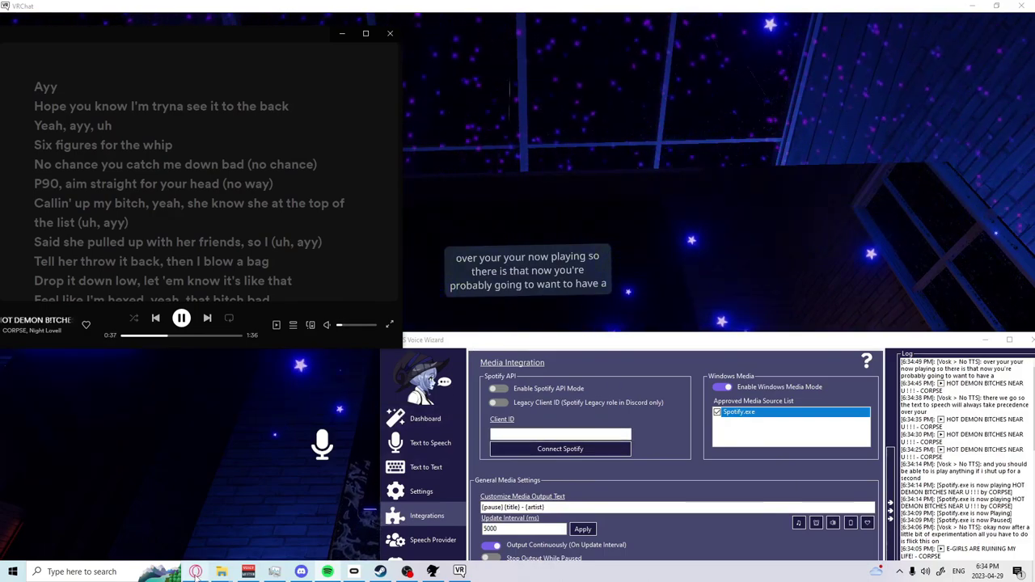
Step: Switch to the browser and start creating a new app from the Spotify for Developers dashboard
click(197, 571)
click(420, 122)
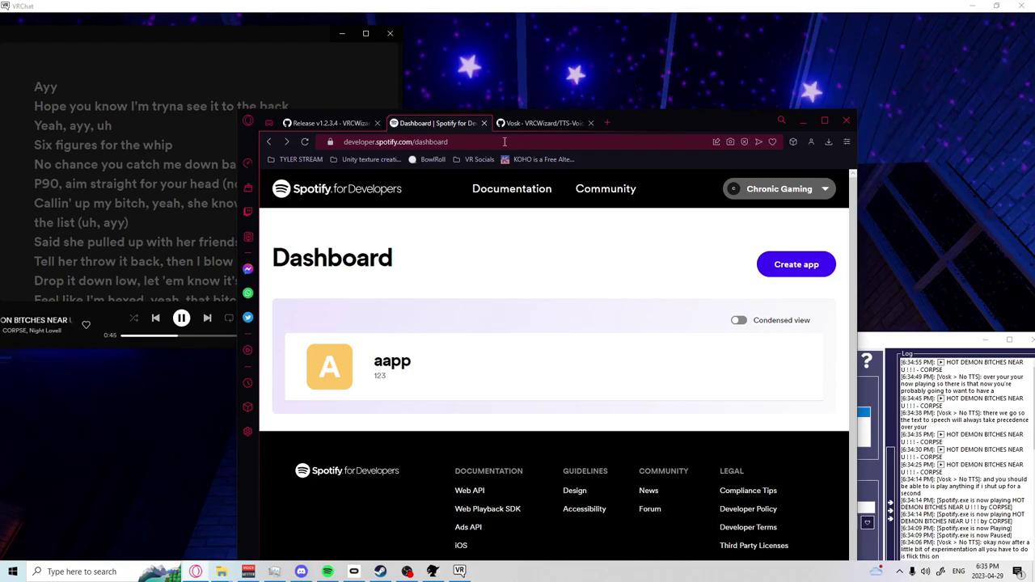
click(783, 270)
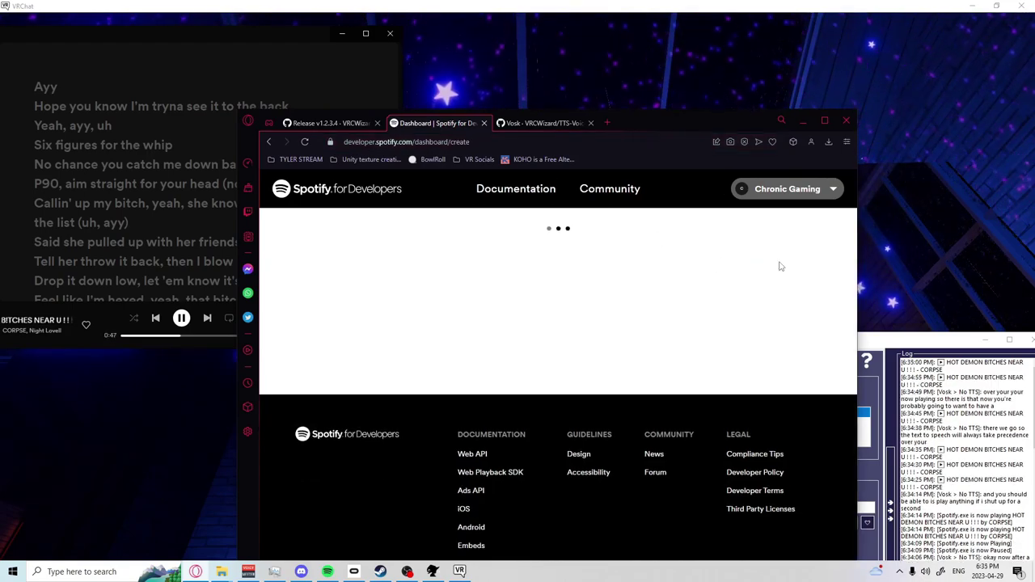
Step: Name the new app 114321 and give it the description "jhgftr", leaving the website blank
click(293, 338)
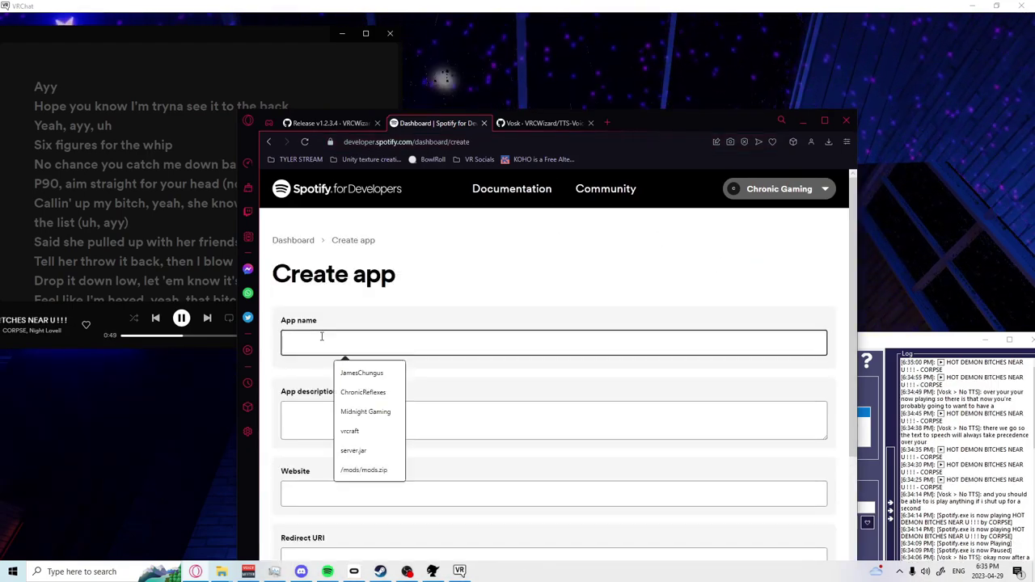
text(114321)
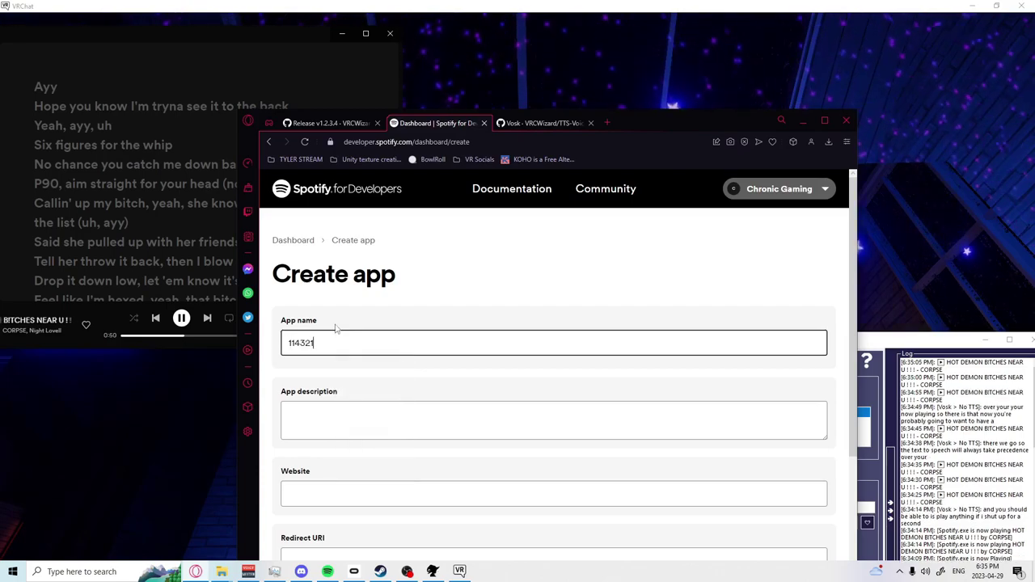
click(317, 412)
text(jhgf)
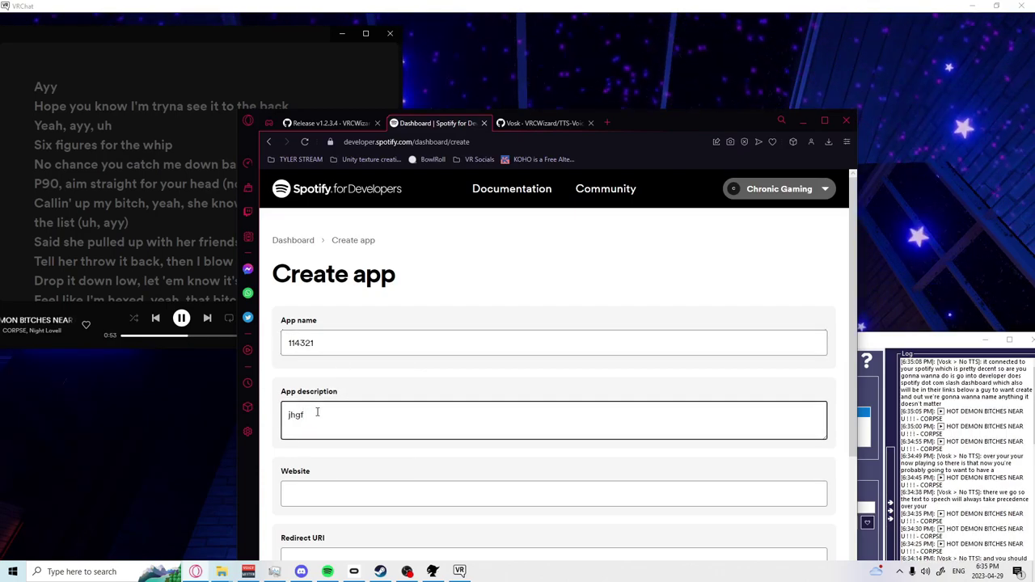
text(hj)
click(316, 493)
scroll(323, 413, down, 3)
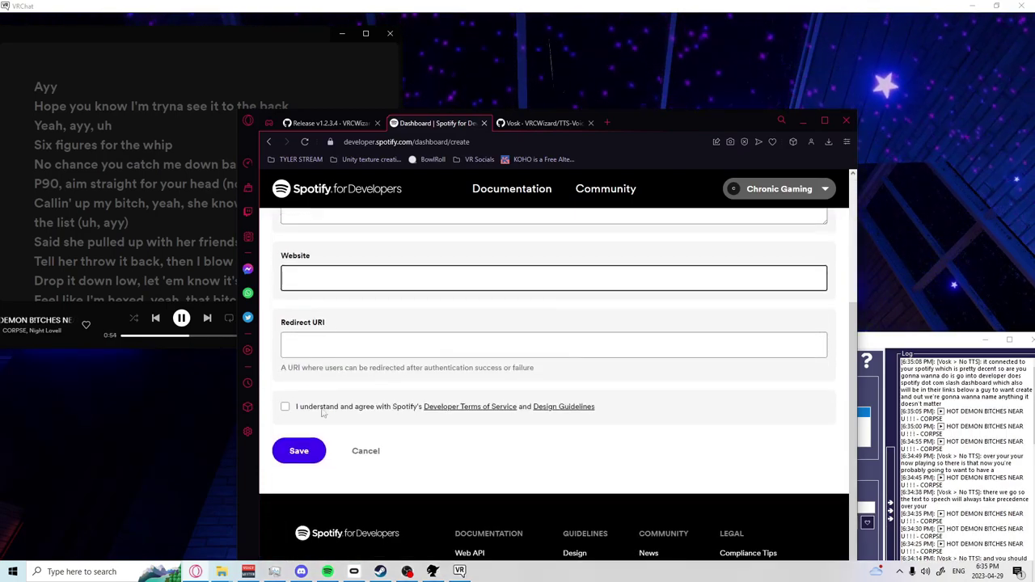
click(314, 348)
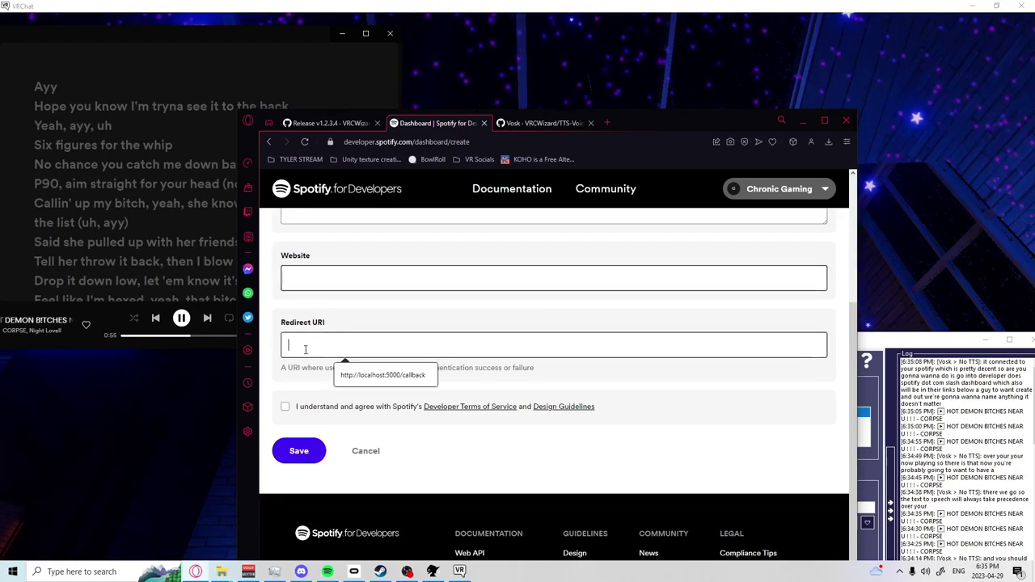
click(356, 375)
triple_click(478, 349)
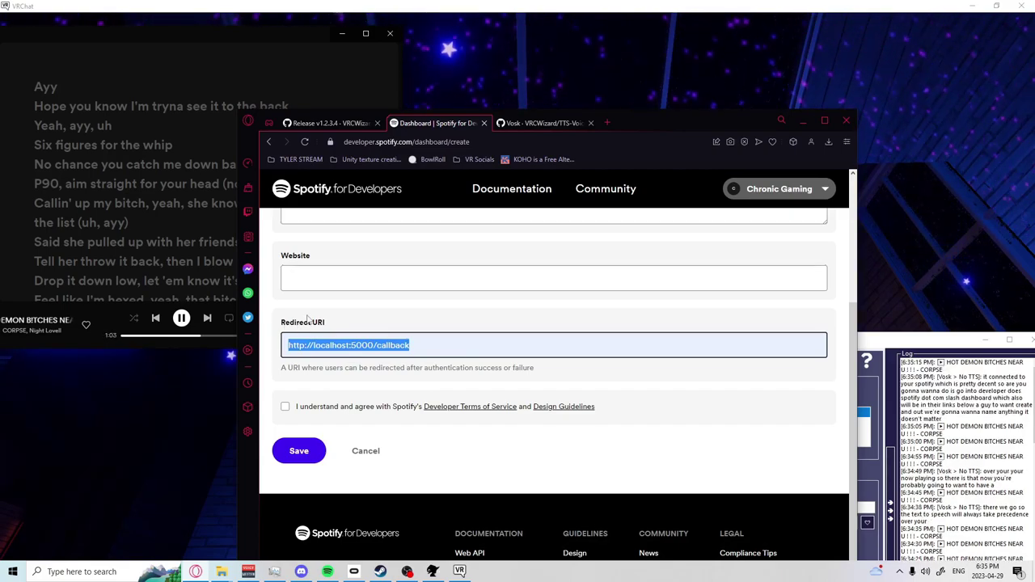
click(286, 408)
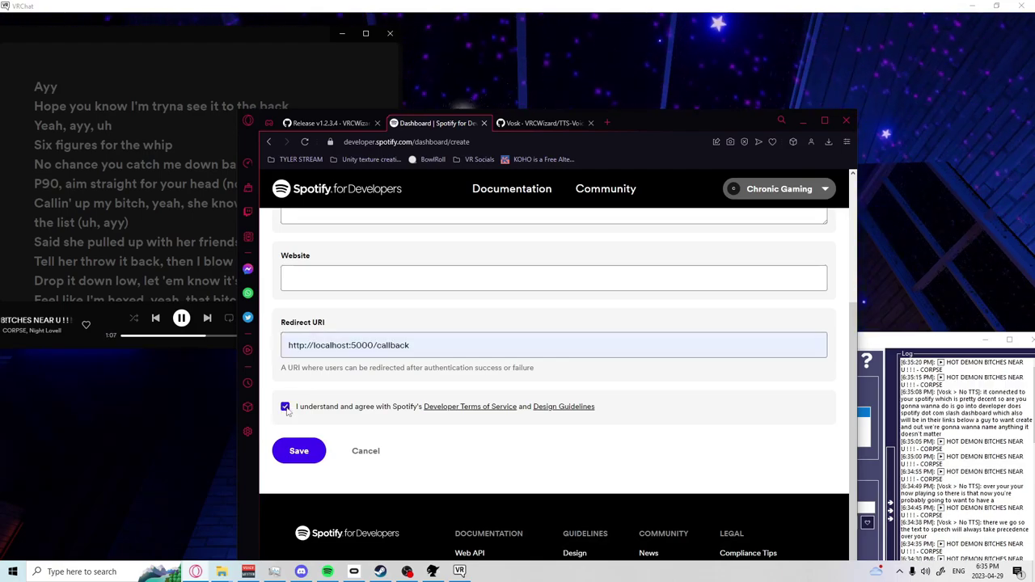
click(293, 452)
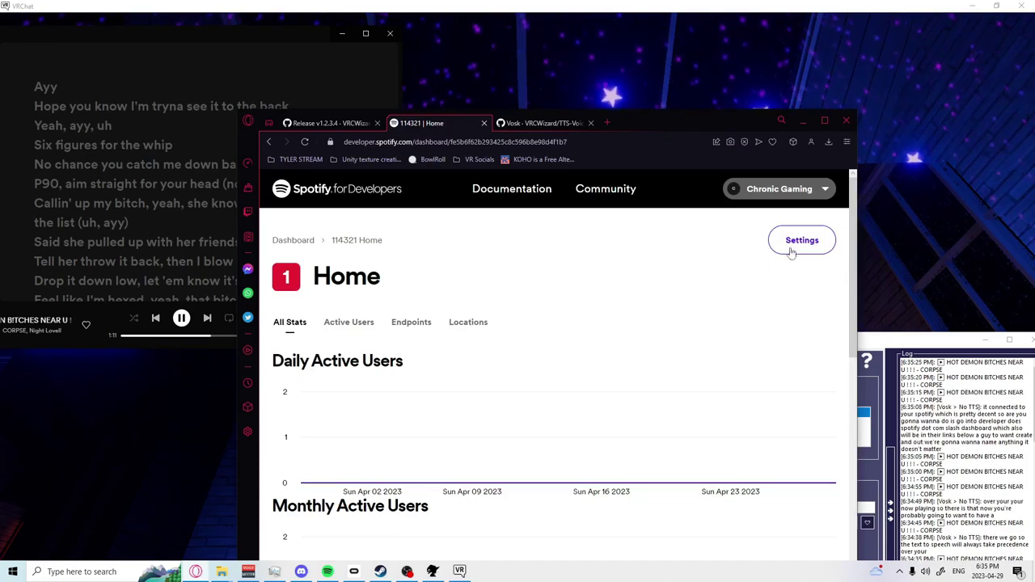
Step: Open the 114321 app's settings and copy its Client ID
click(792, 250)
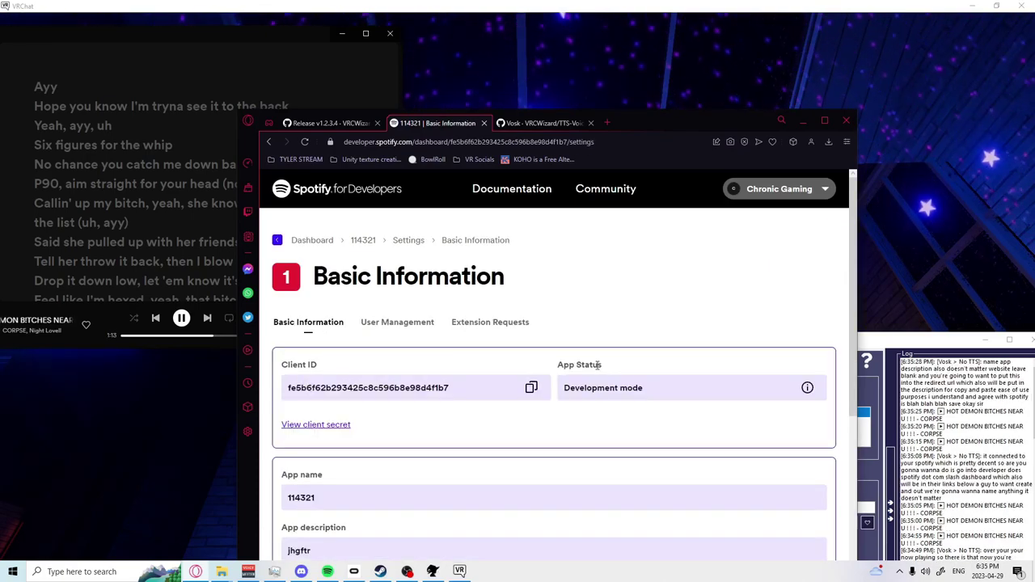
click(532, 392)
Step: Switch back to TTS Voice Wizard, enable Spotify API Mode and paste the copied Client ID
click(913, 341)
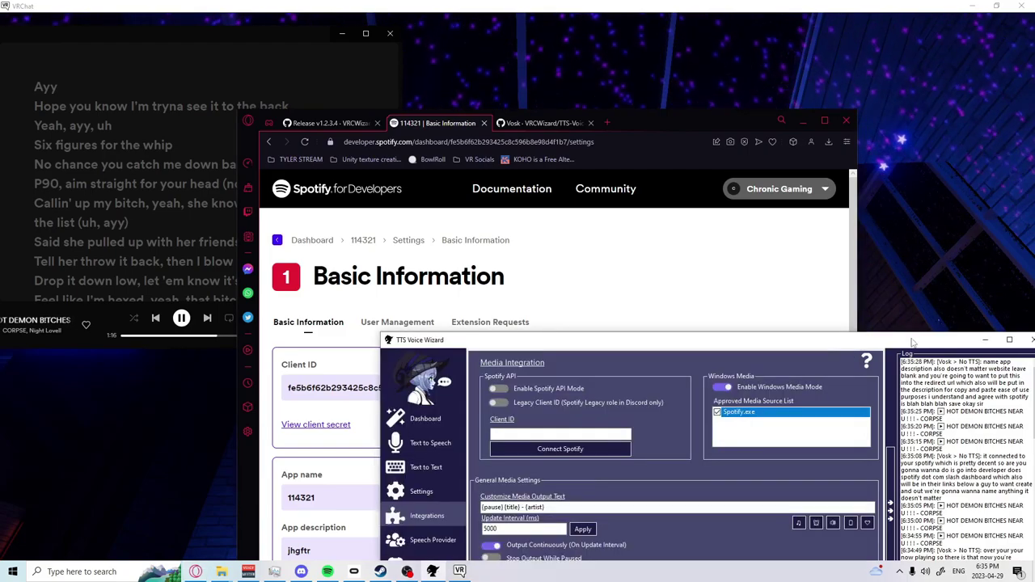
click(497, 389)
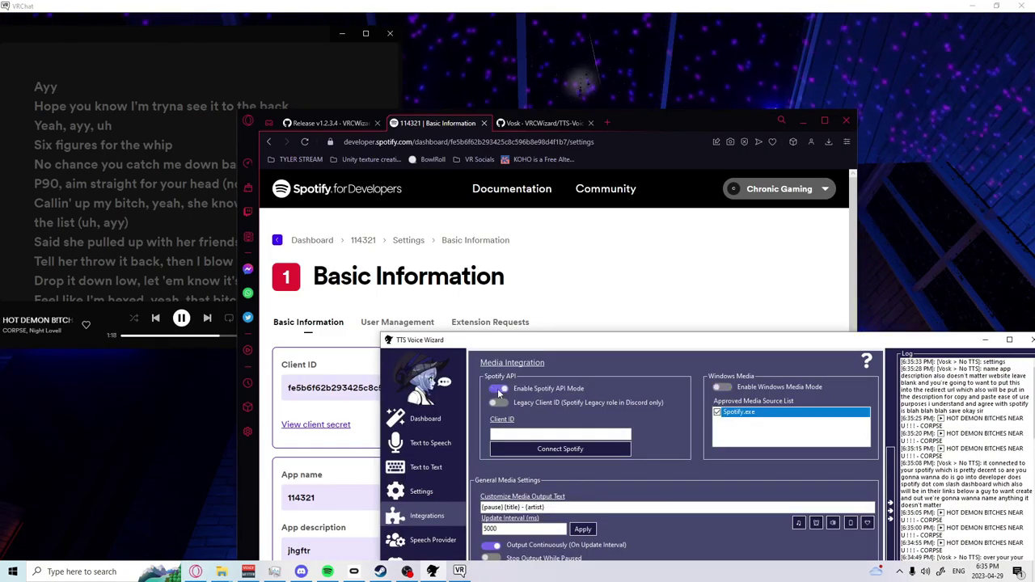
click(514, 433)
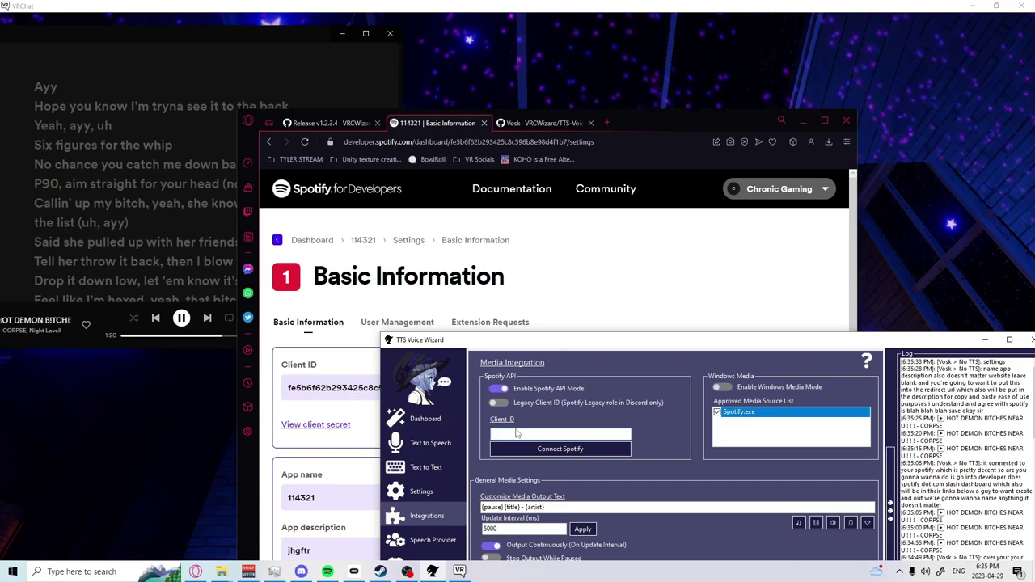
key(ctrl+v)
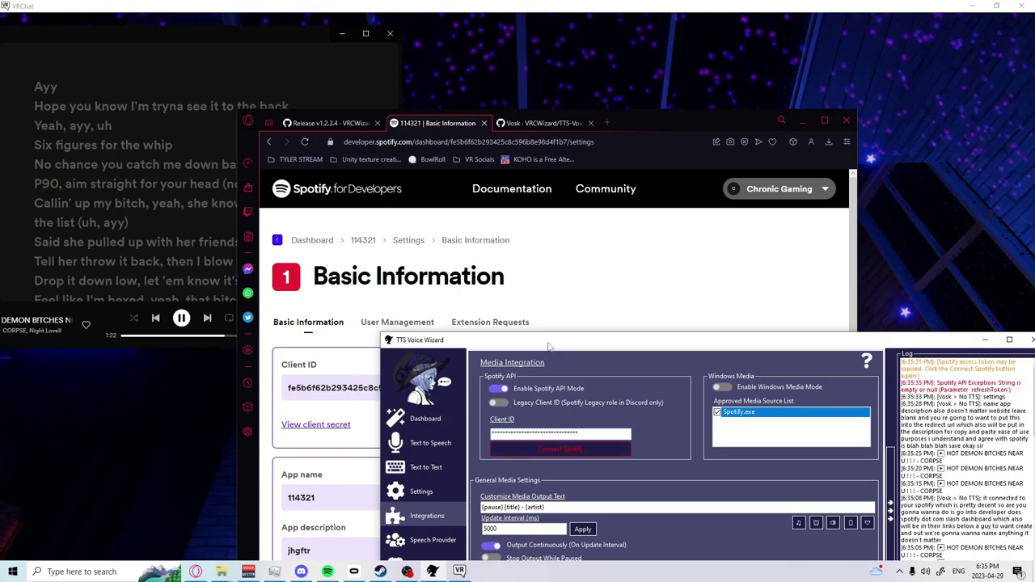
Step: Start connecting Spotify and allow TTSVoiceWizard through the Windows firewall on private networks
click(518, 348)
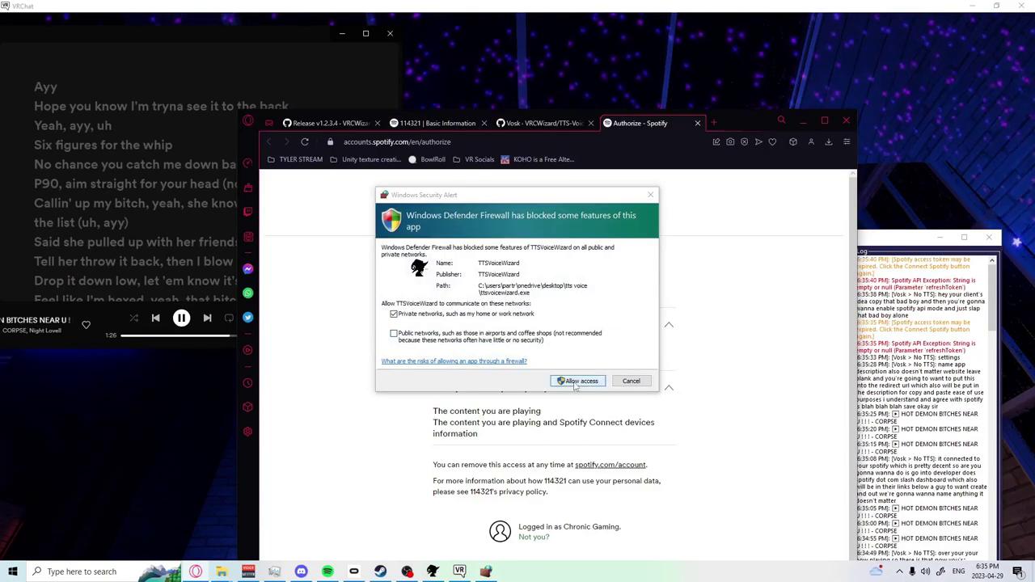
click(576, 382)
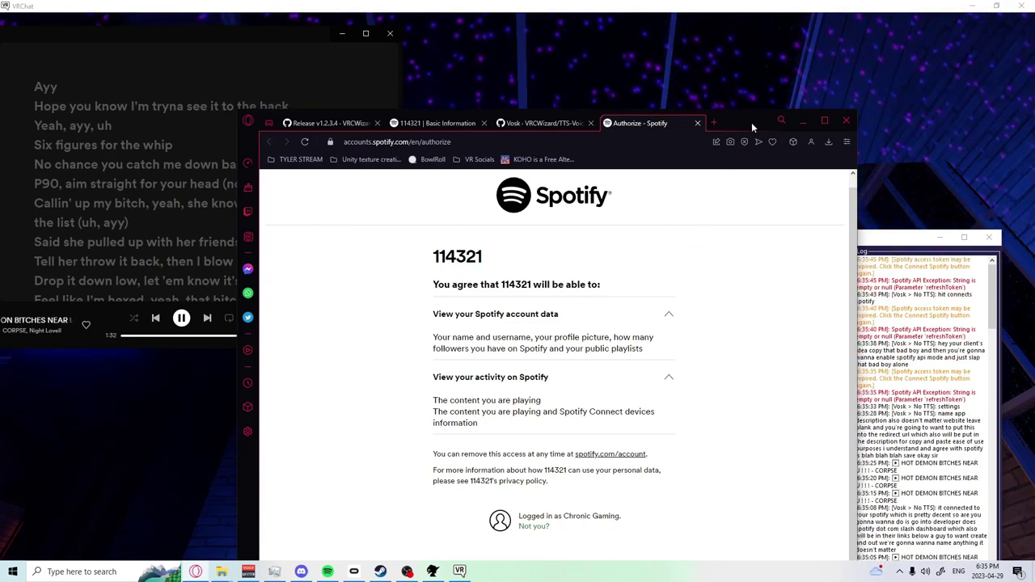
Step: Grant the 114321 app access to the Spotify account and minimize the browser
drag(751, 122, 759, 71)
click(575, 523)
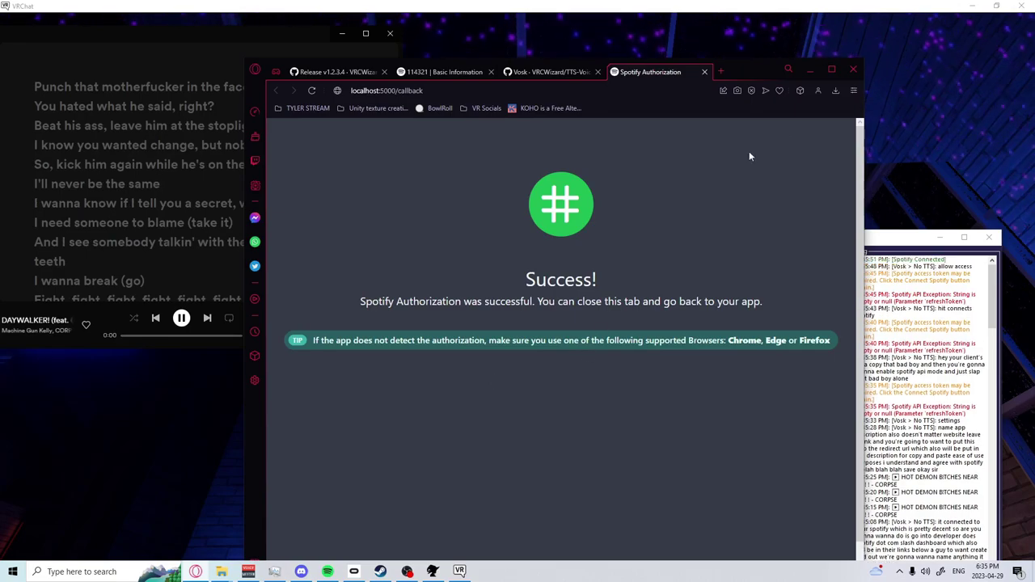
click(816, 73)
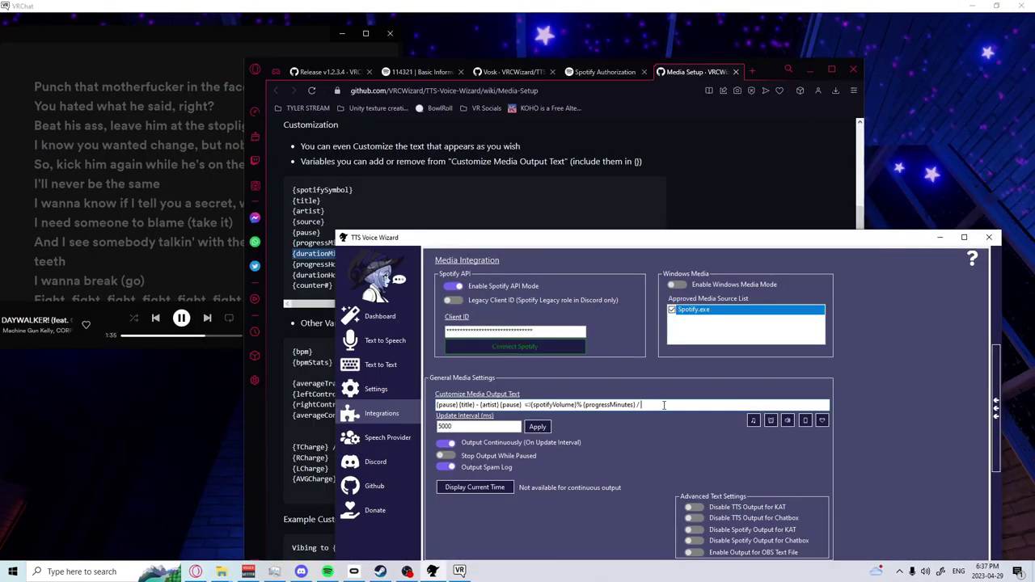
Step: Add {durationMinutes} after the slash in the custom media output text and switch to VRChat to check the chatbox
key(ctrl+v)
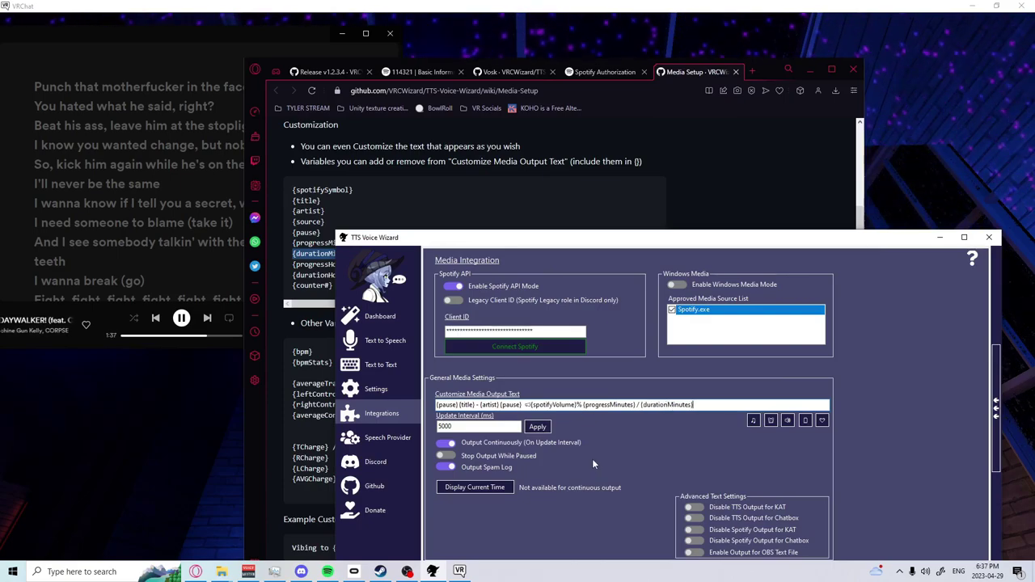
key(alt+Tab)
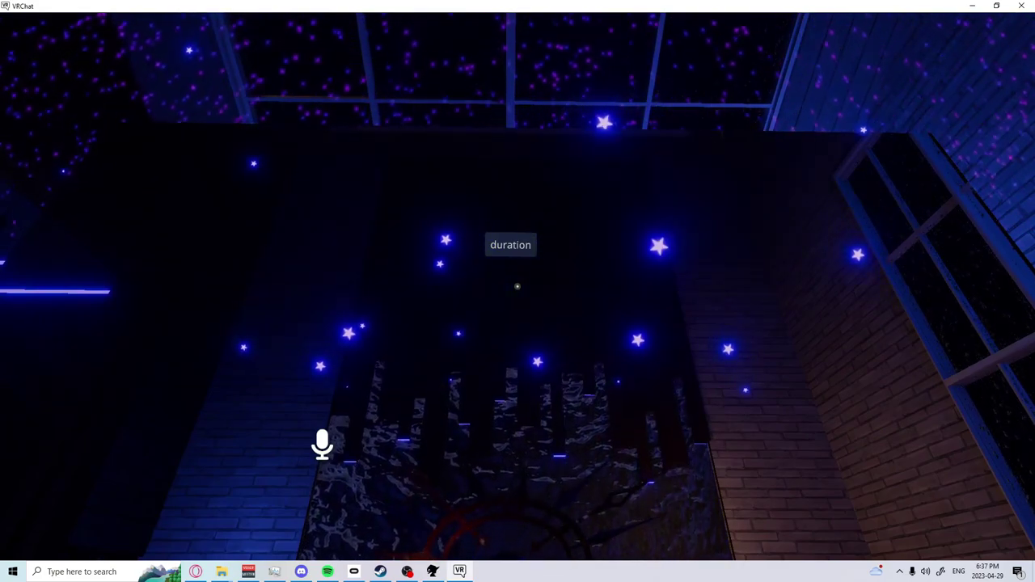
Step: Bring up the Spotify player to check playback, and return to VRChat to examine the media output
key(alt+Tab)
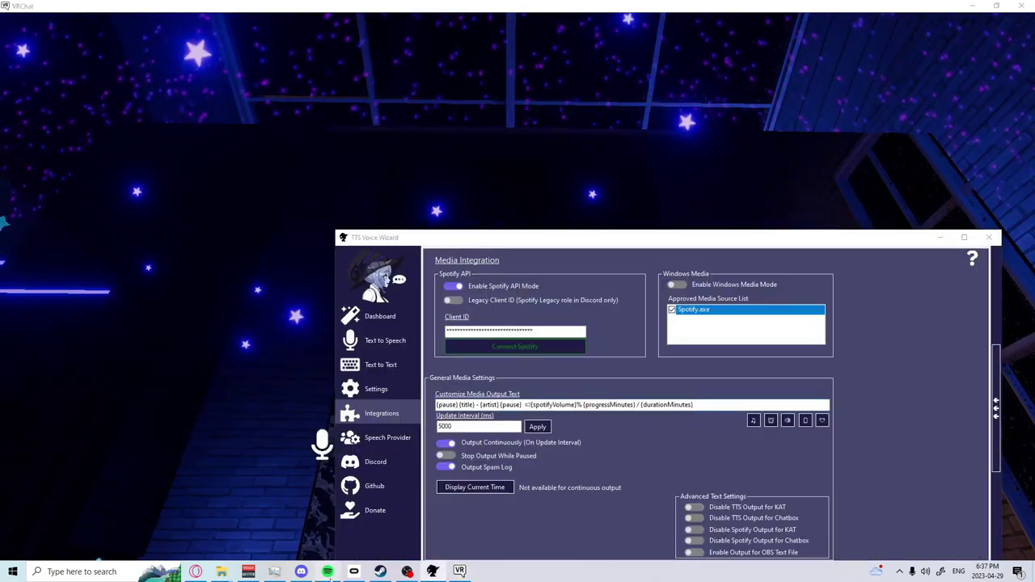
click(328, 572)
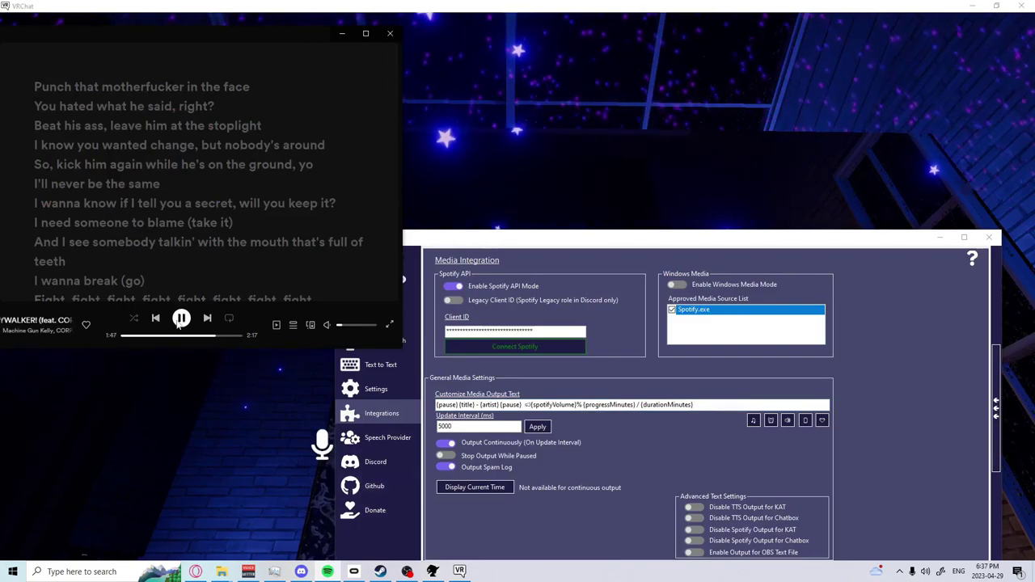
key(alt+Tab)
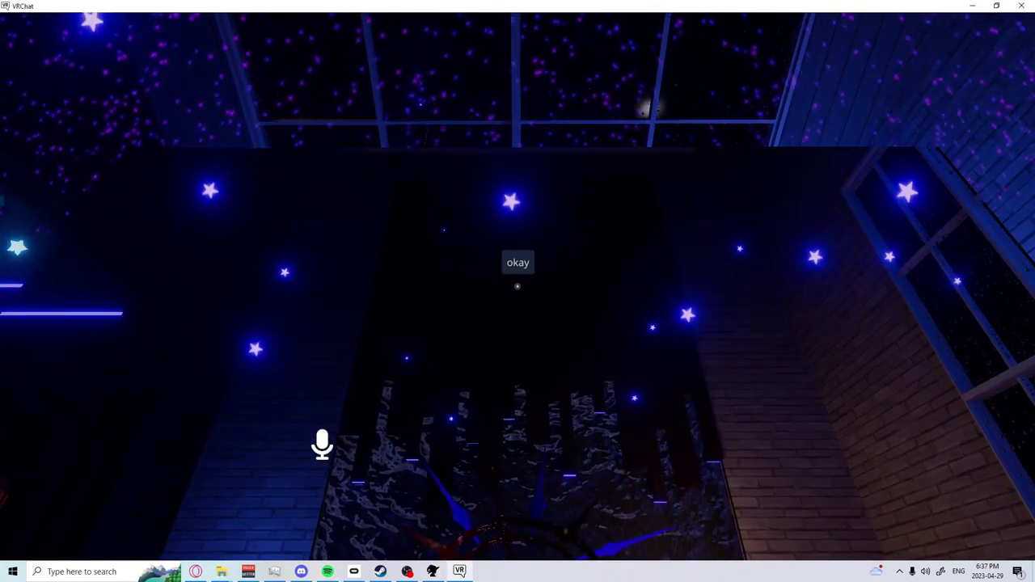